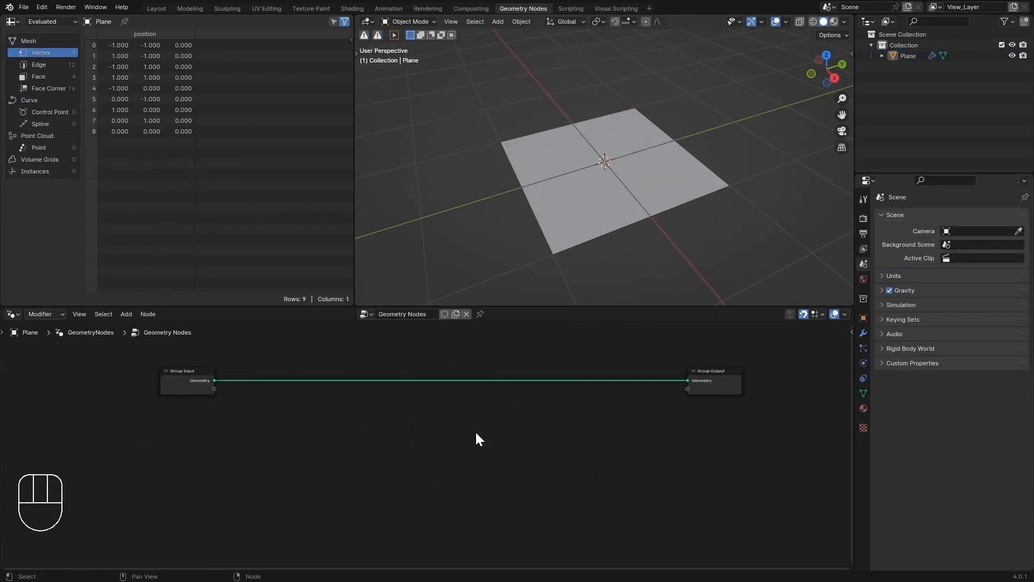
- Inspect the plane's mesh in Edit Mode and return to Object Mode
{"action": "left_click", "coordinate": [675, 163]}
{"action": "key", "text": "Tab"}
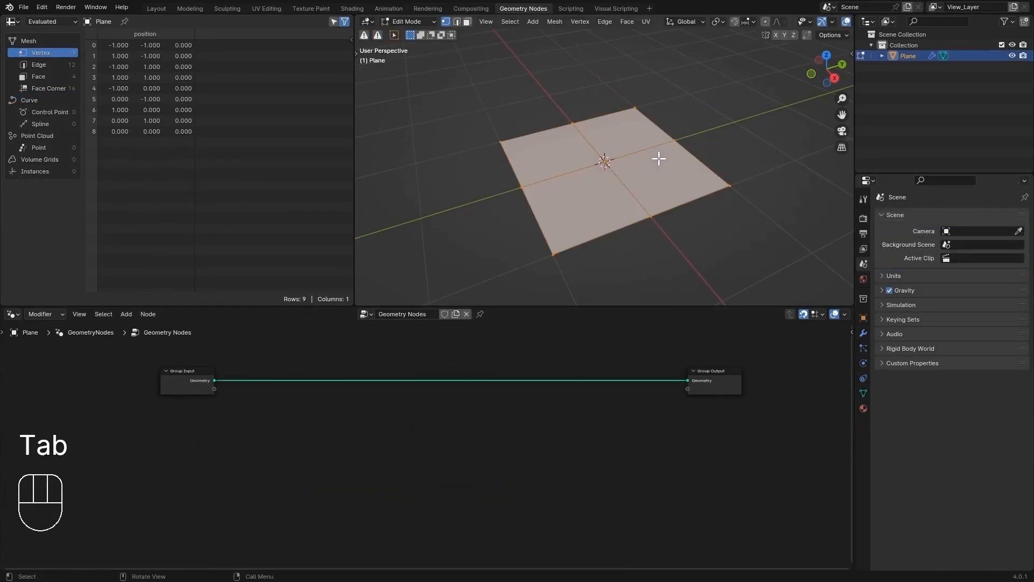
{"action": "key", "text": "Tab"}
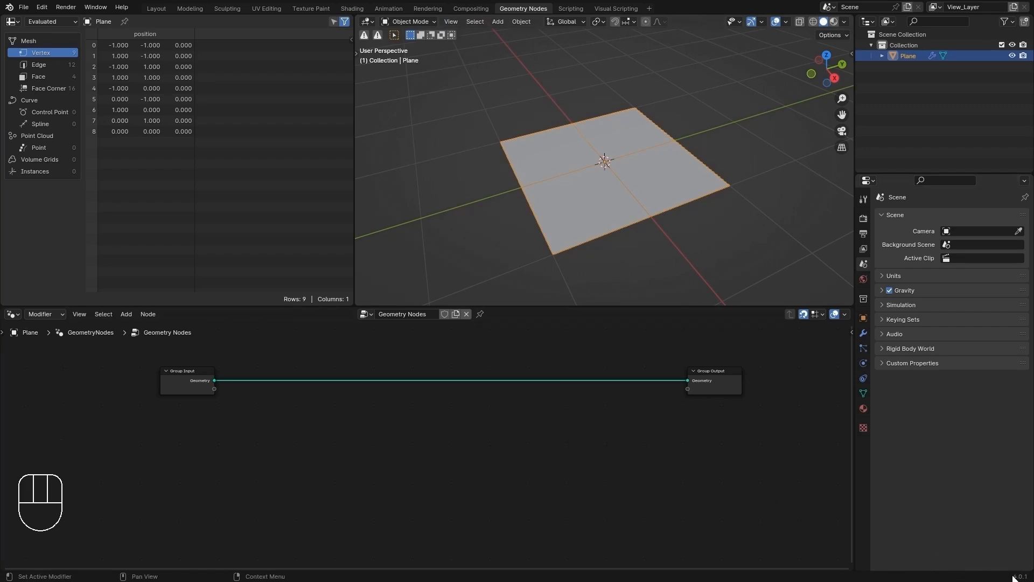
- Add a Repeat Zone below the link between the Group Input and Group Output nodes
{"action": "key", "text": "shift+a"}
{"action": "type", "text": "rep"}
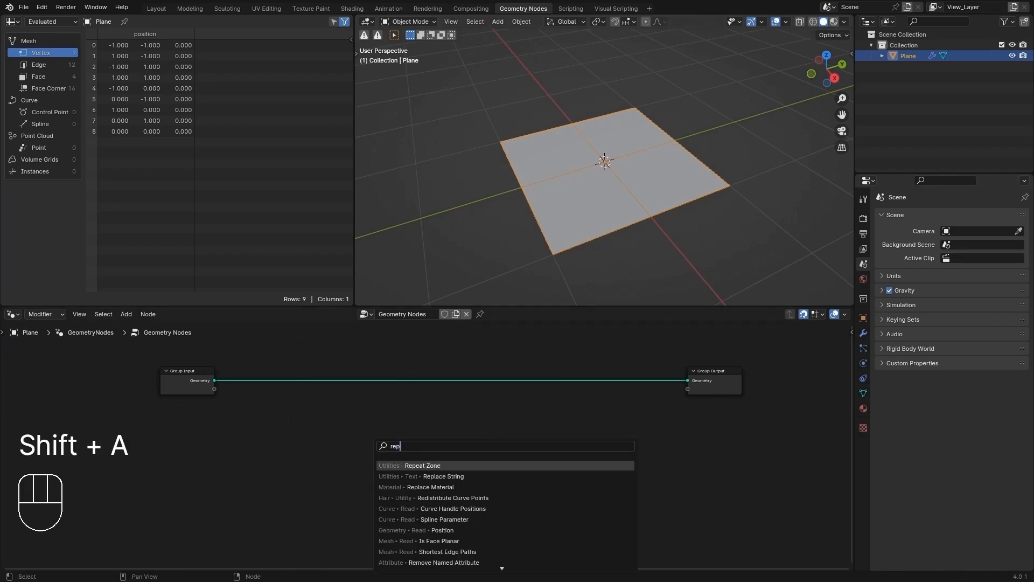
{"action": "key", "text": "Return"}
{"action": "left_click", "coordinate": [411, 418]}
{"action": "key", "text": "alt+a"}
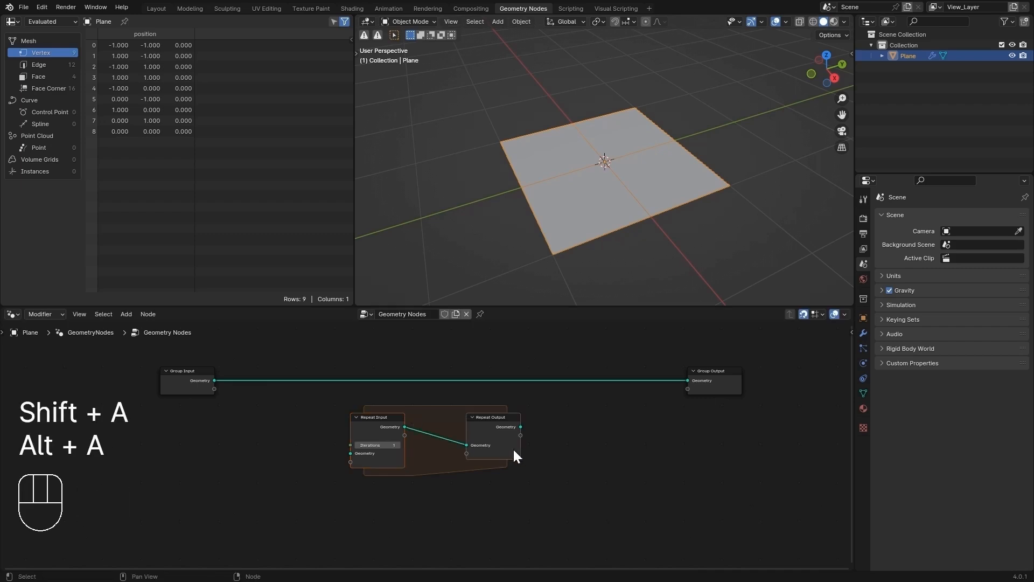
- Spread the zone apart by moving Repeat Output towards Group Output and Repeat Input towards Group Input
{"action": "left_click", "coordinate": [513, 454]}
{"action": "key", "text": "g"}
{"action": "left_click", "coordinate": [625, 447]}
{"action": "left_click", "coordinate": [388, 433]}
{"action": "key", "text": "g"}
{"action": "left_click", "coordinate": [295, 418]}
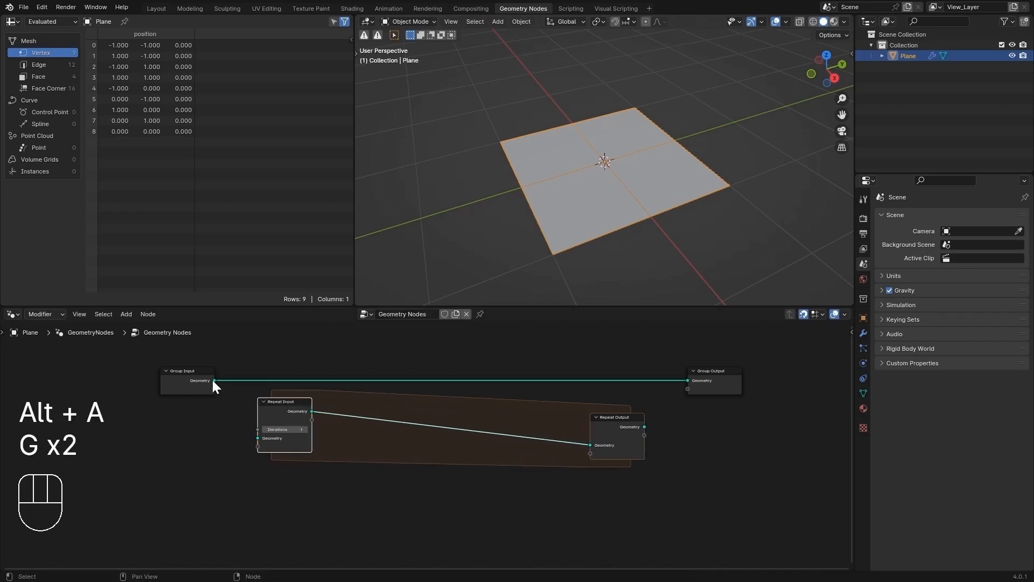
- Route the geometry from Group Input through the repeat zone into Group Output, and raise the Repeat Output node slightly
{"action": "left_click_drag", "start_coordinate": [216, 380], "coordinate": [258, 438]}
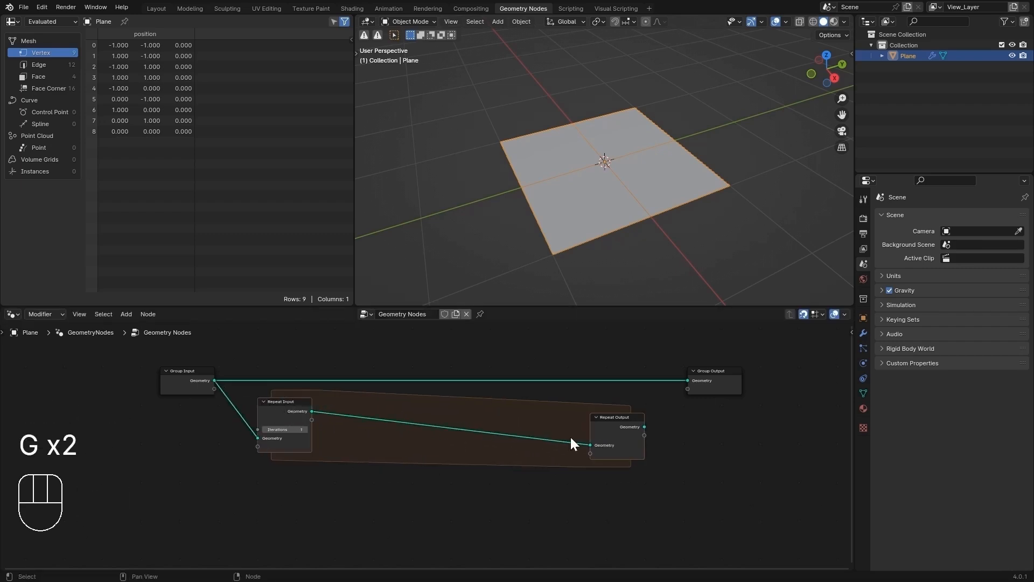
{"action": "left_click_drag", "start_coordinate": [644, 427], "coordinate": [687, 381]}
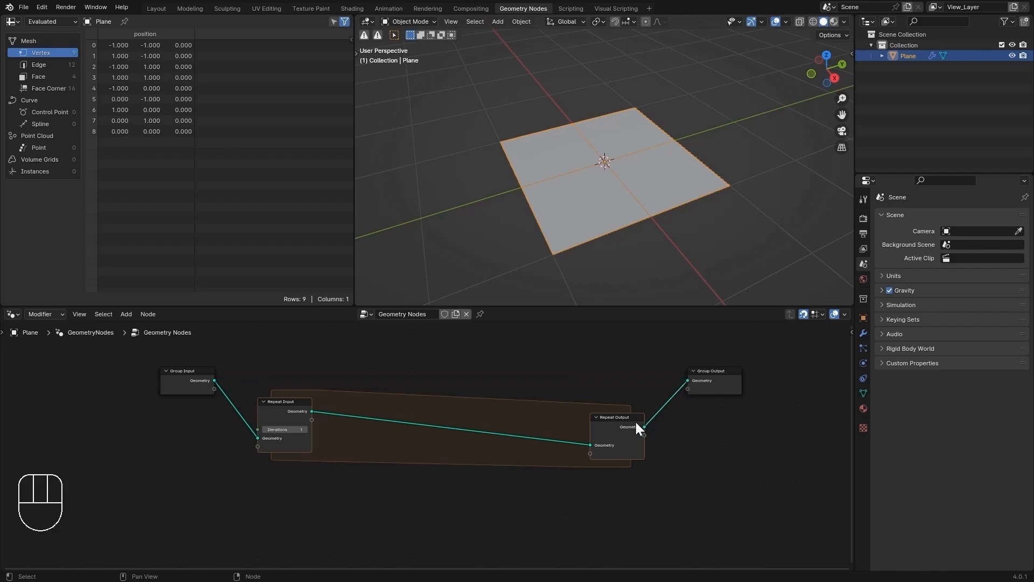
{"action": "left_click", "coordinate": [635, 422]}
{"action": "key", "text": "g"}
{"action": "left_click", "coordinate": [630, 396]}
{"action": "key", "text": "alt+a"}
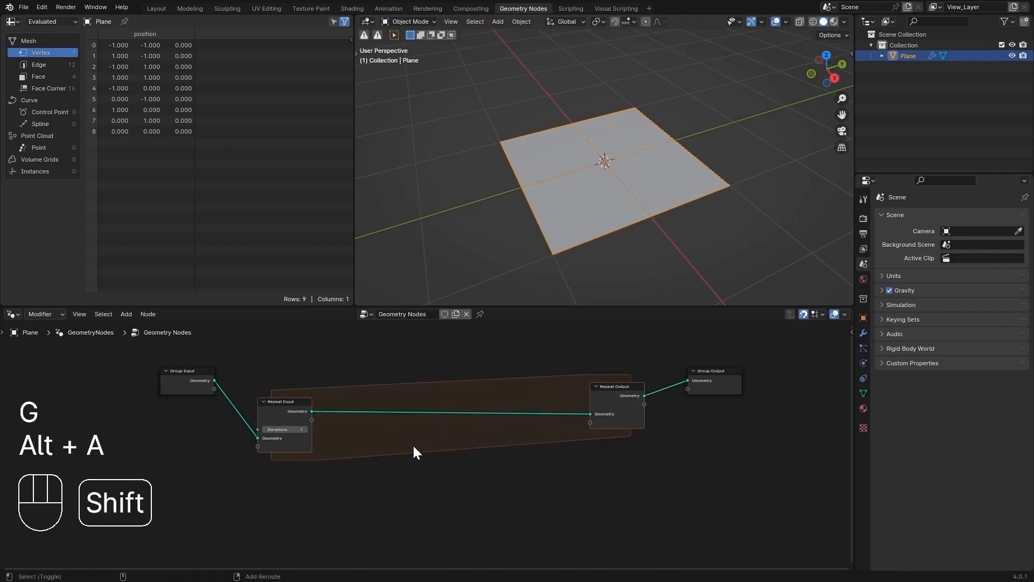
- Insert a Scale Elements node between Repeat Input and Repeat Output with its scale set to 0.75
{"action": "key", "text": "shift+a"}
{"action": "mouse_move", "coordinate": [413, 444]}
{"action": "type", "text": "scale"}
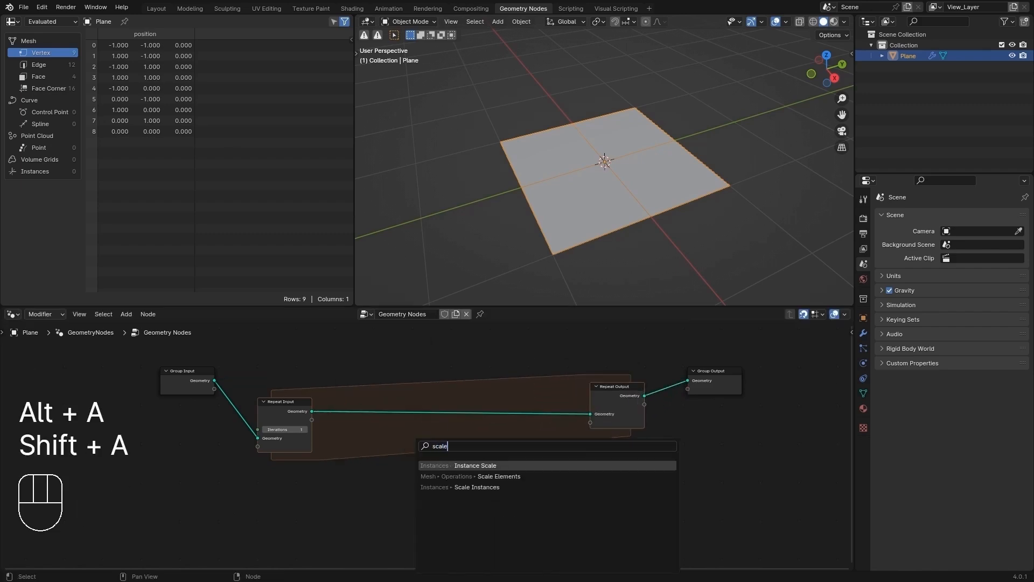
{"action": "key", "text": "Return"}
{"action": "left_click", "coordinate": [425, 382]}
{"action": "left_click", "coordinate": [455, 449]}
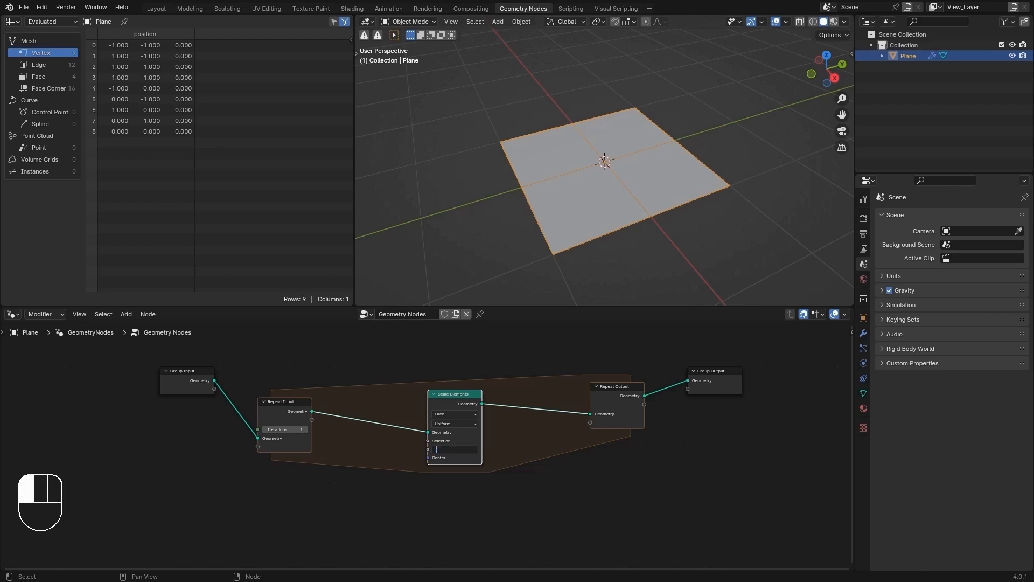
{"action": "type", "text": ".75"}
{"action": "key", "text": "Return"}
{"action": "key", "text": "alt+a"}
{"action": "middle_click_drag", "start_coordinate": [586, 225], "coordinate": [554, 233]}
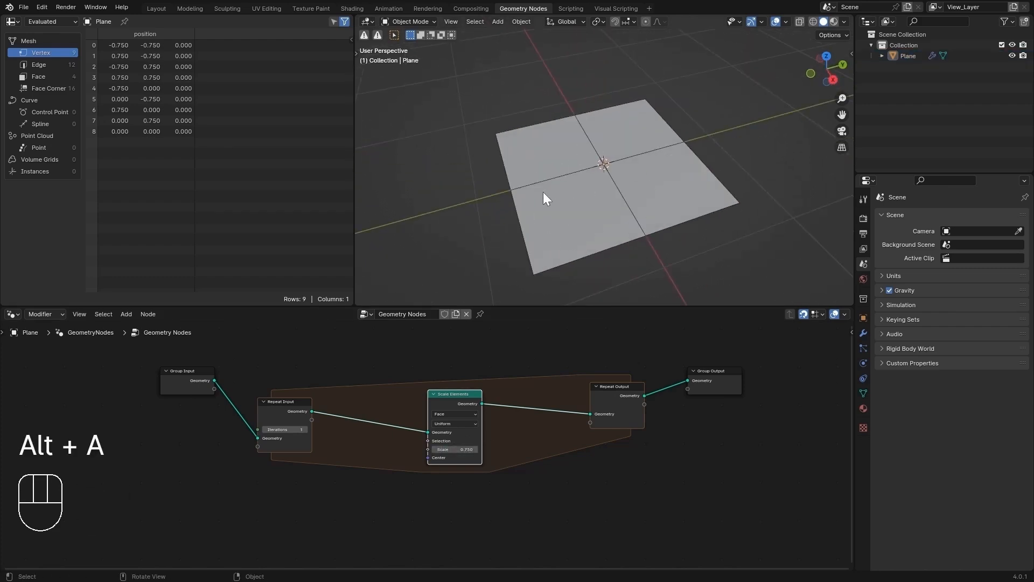
- Lower the Group Input node to line up with the Repeat Input node
{"action": "middle_click_drag", "start_coordinate": [520, 529], "coordinate": [541, 502]}
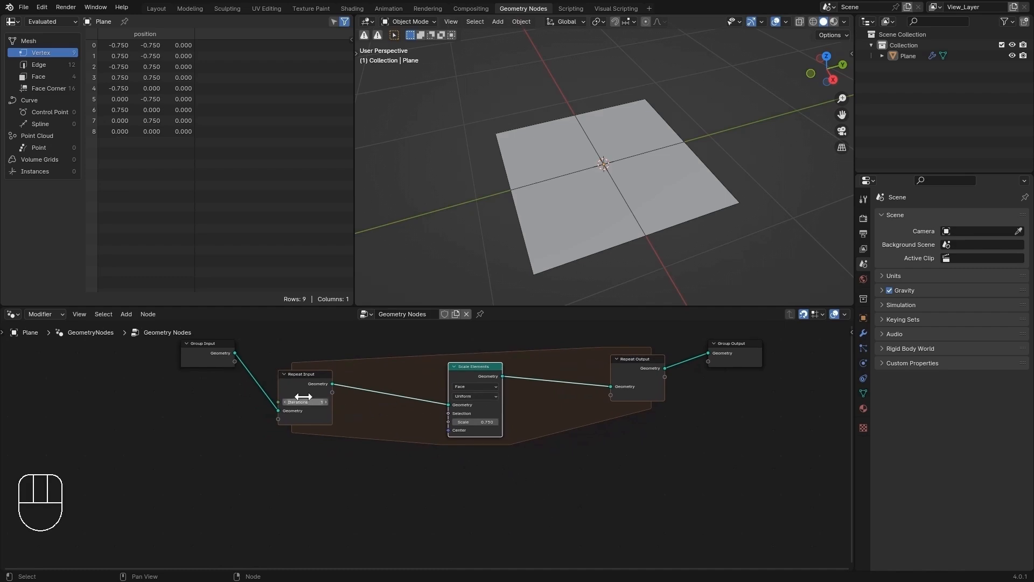
{"action": "left_click_drag", "start_coordinate": [222, 353], "coordinate": [224, 400]}
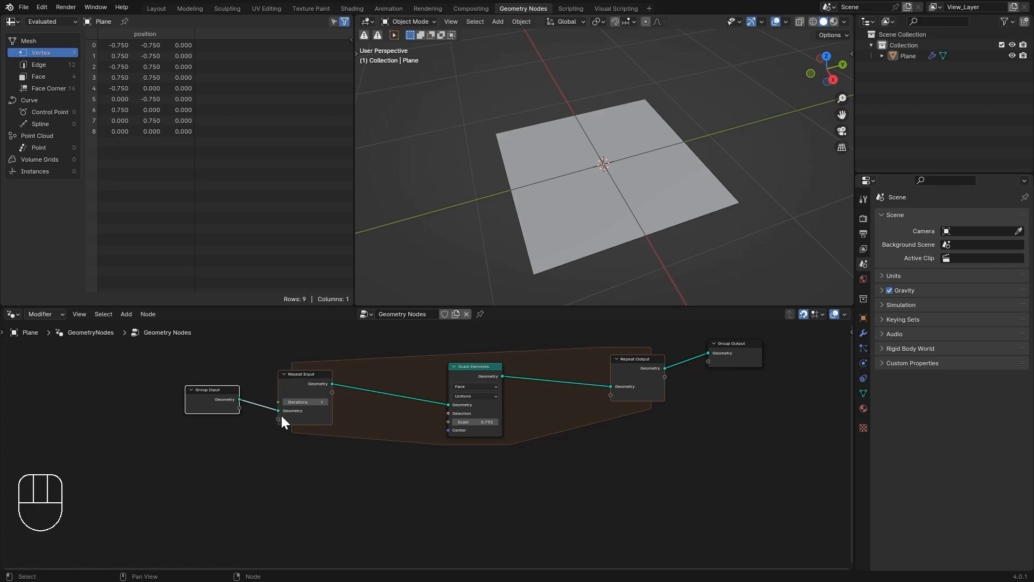
- Try out the repeat zone's iterations by raising them, lowering them to 0, and setting them back to 1
{"action": "left_click", "coordinate": [327, 402]}
{"action": "left_click", "coordinate": [327, 402]}
{"action": "left_click", "coordinate": [326, 403]}
{"action": "left_click", "coordinate": [327, 403]}
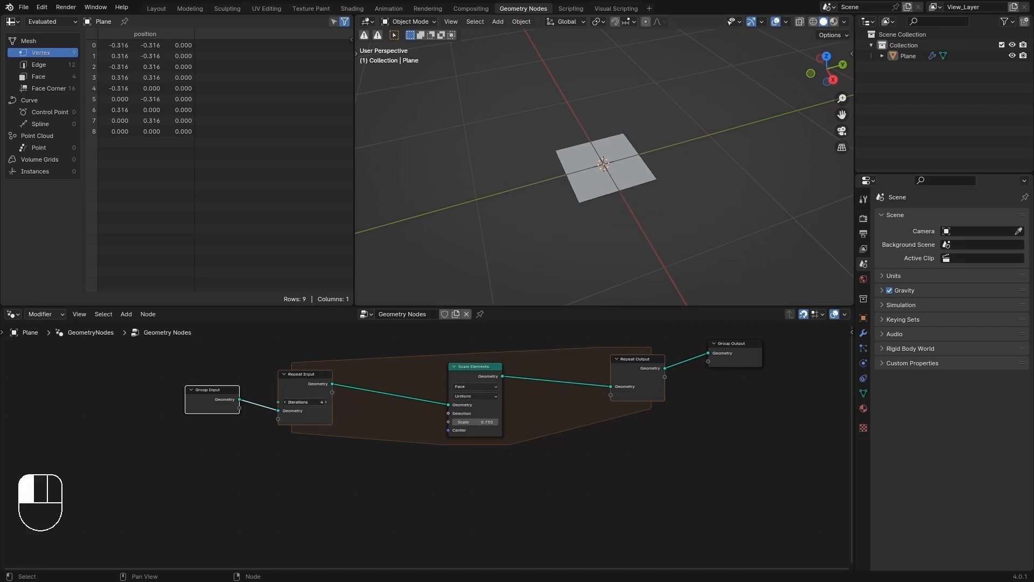
{"action": "left_click", "coordinate": [285, 402]}
{"action": "left_click", "coordinate": [285, 402]}
{"action": "left_click", "coordinate": [284, 402]}
{"action": "left_click", "coordinate": [285, 402]}
{"action": "left_click", "coordinate": [285, 402]}
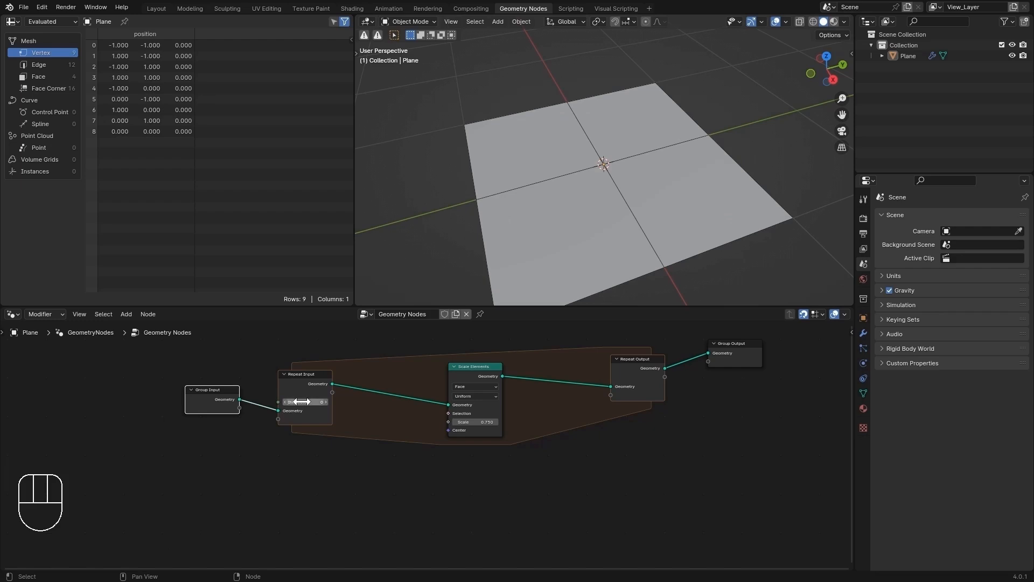
{"action": "left_click", "coordinate": [304, 403]}
{"action": "type", "text": "1"}
{"action": "left_click", "coordinate": [377, 378]}
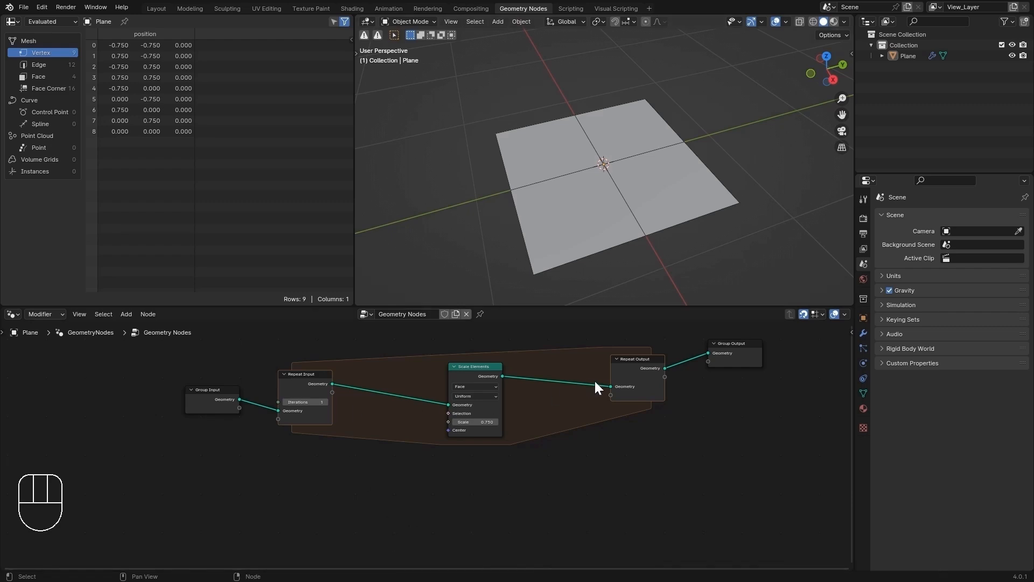
- Add a second geometry item to the Repeat Output node's repeat items and name it Geometry_Generated
{"action": "left_click", "coordinate": [637, 381]}
{"action": "key", "text": "n"}
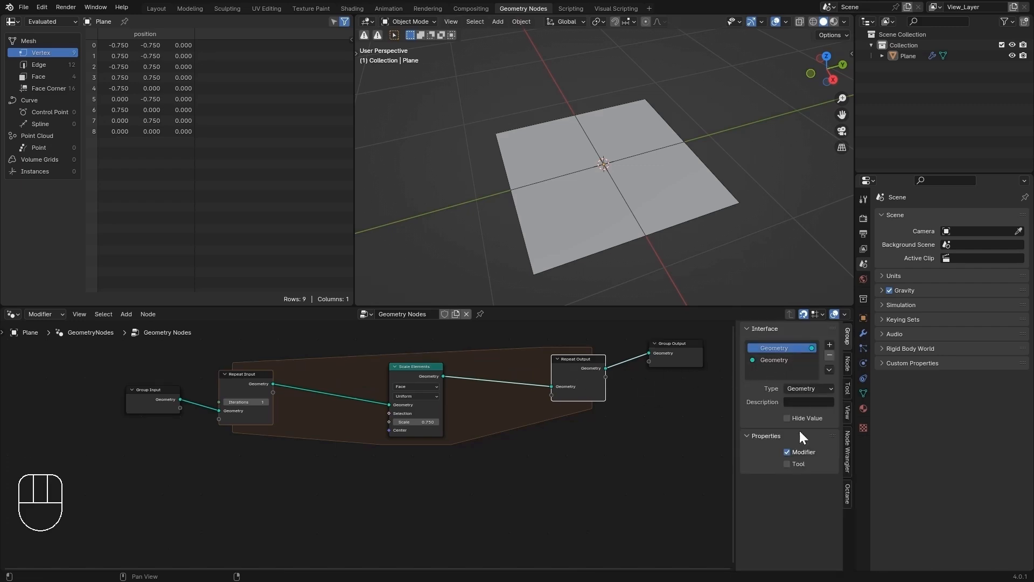
{"action": "left_click", "coordinate": [847, 363]}
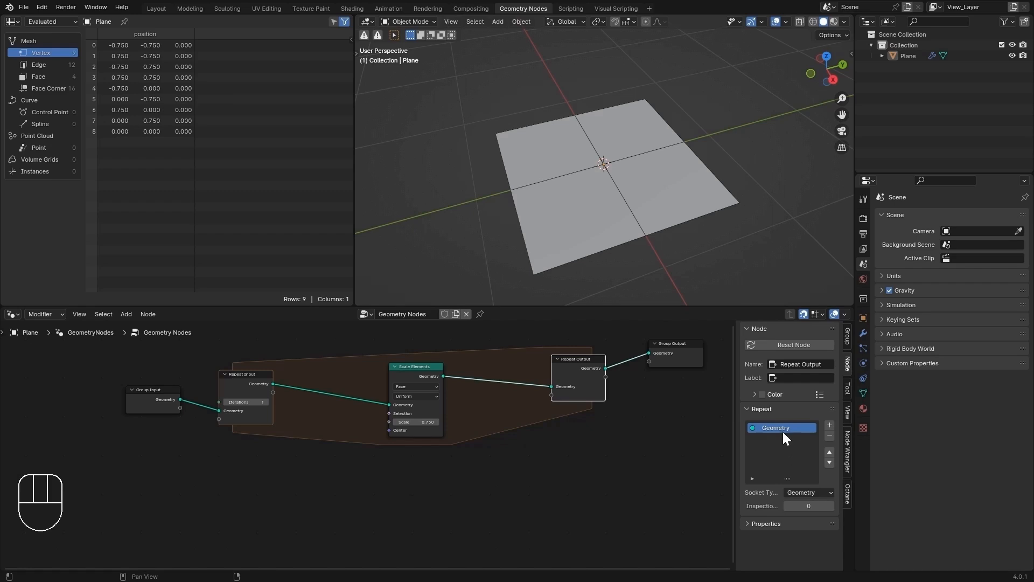
{"action": "left_click", "coordinate": [762, 409]}
{"action": "left_click", "coordinate": [763, 408]}
{"action": "left_click", "coordinate": [830, 425]}
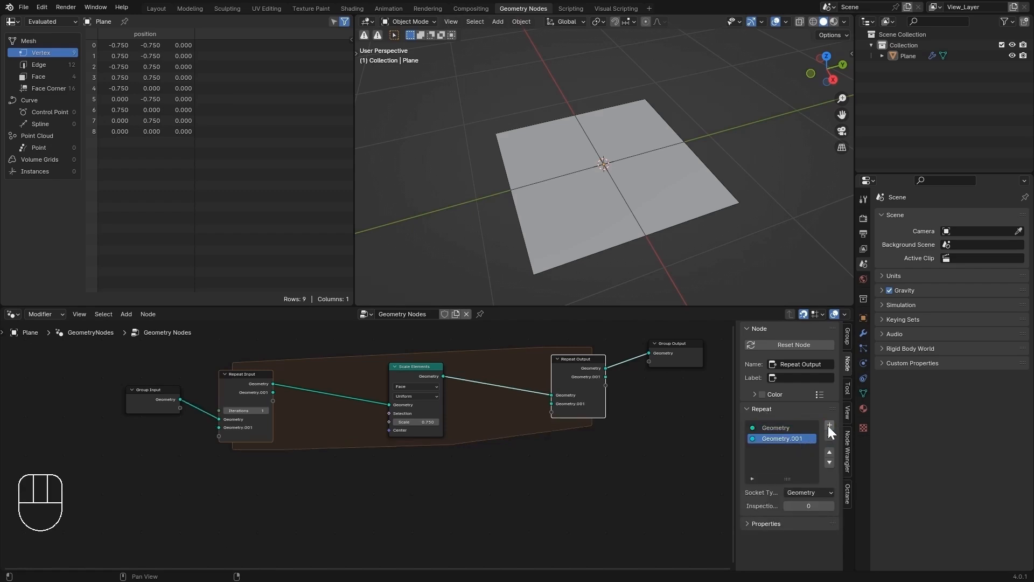
{"action": "double_click", "coordinate": [794, 437]}
{"action": "key", "text": "BackSpace"}
{"action": "key", "text": "BackSpace"}
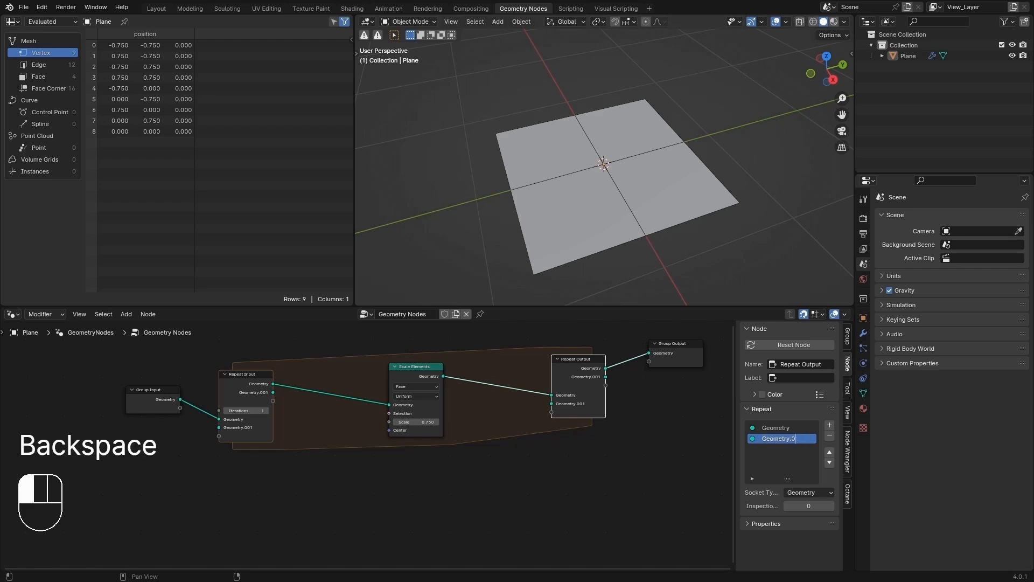
{"action": "type", "text": "_Generated"}
{"action": "key", "text": "Return"}
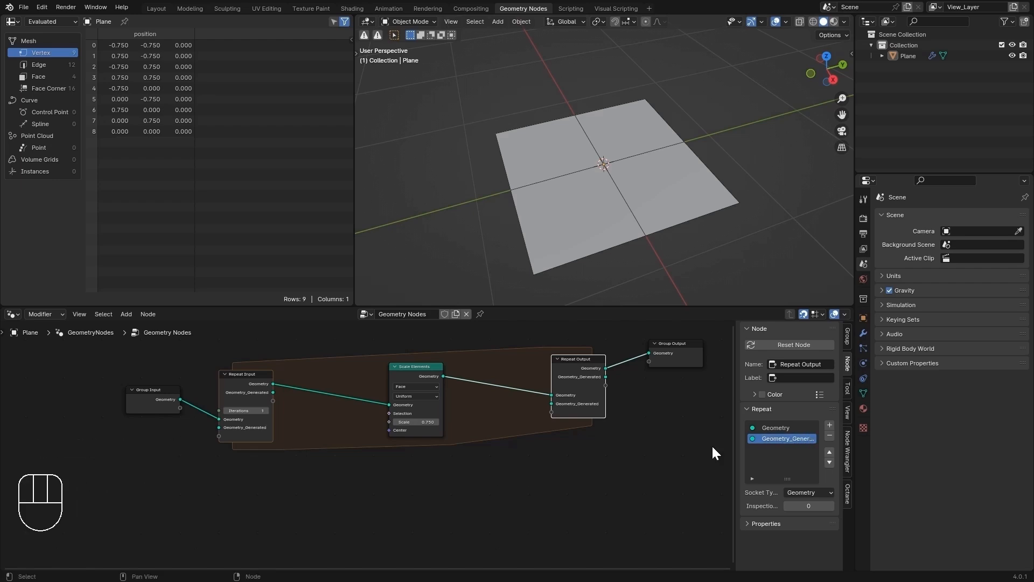
- Add a third repeat item of type Integer and name it Idx
{"action": "left_click", "coordinate": [830, 425]}
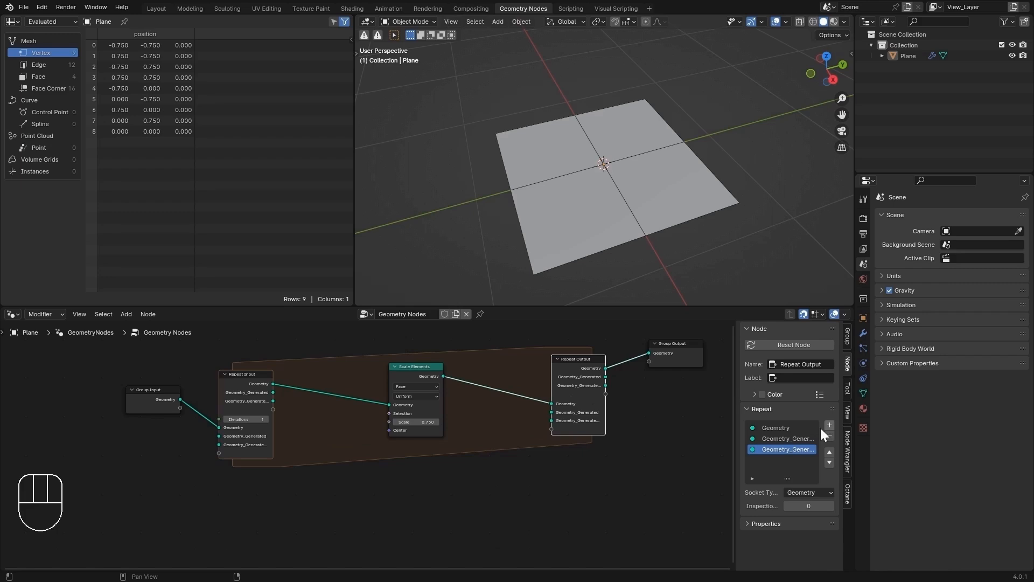
{"action": "left_click", "coordinate": [796, 490]}
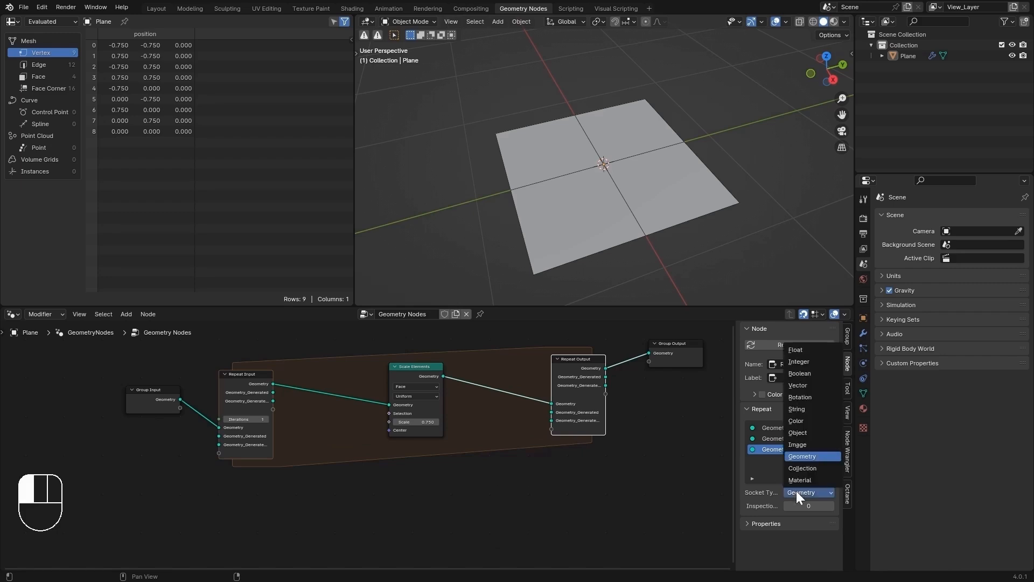
{"action": "left_click", "coordinate": [805, 360]}
{"action": "double_click", "coordinate": [783, 449]}
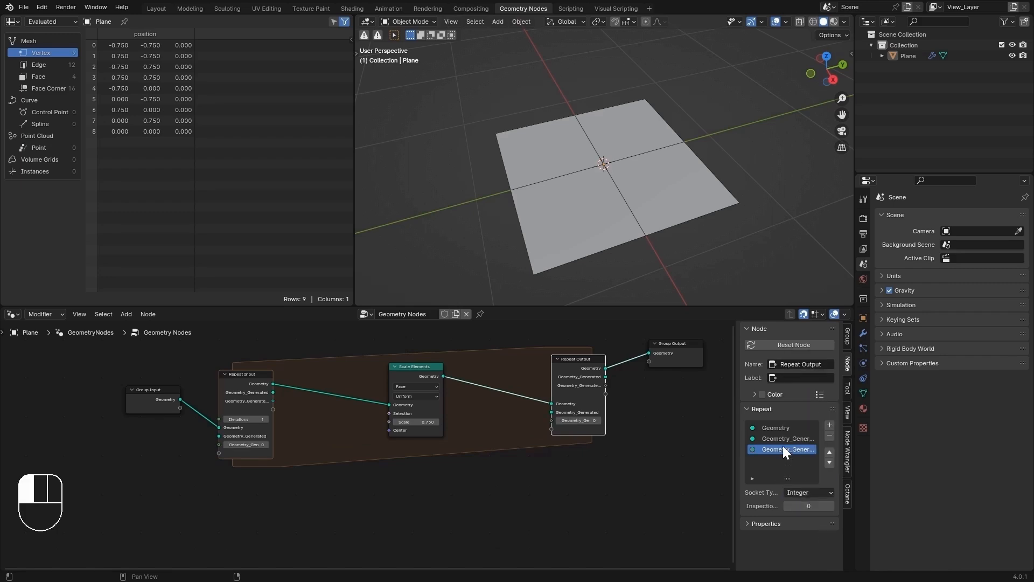
{"action": "type", "text": "Idx"}
{"action": "key", "text": "Return"}
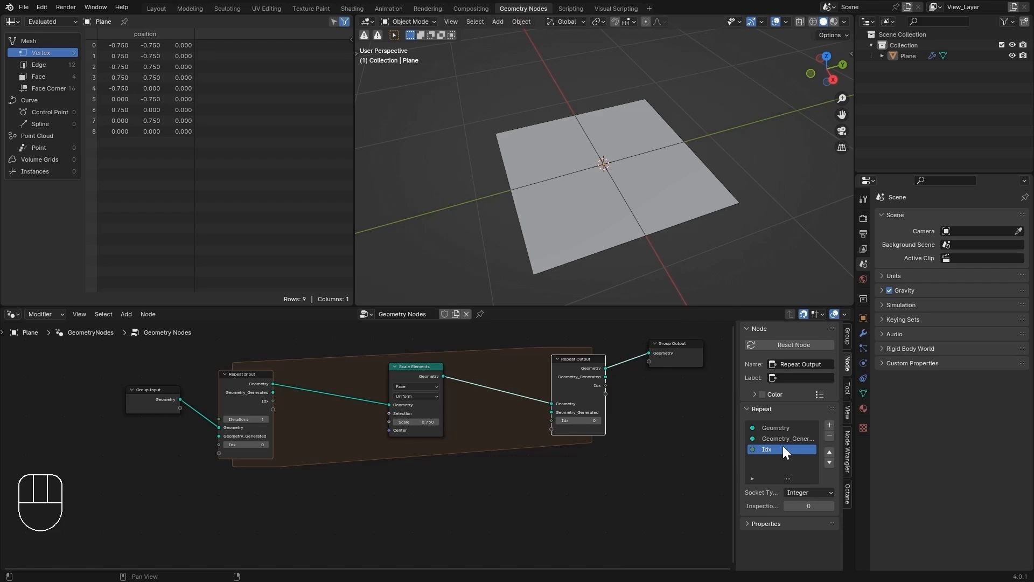
- Move the Scale Elements node closer to the Repeat Output node to free space inside the zone
{"action": "scroll", "coordinate": [377, 463], "scroll_direction": "up", "scroll_amount": 2}
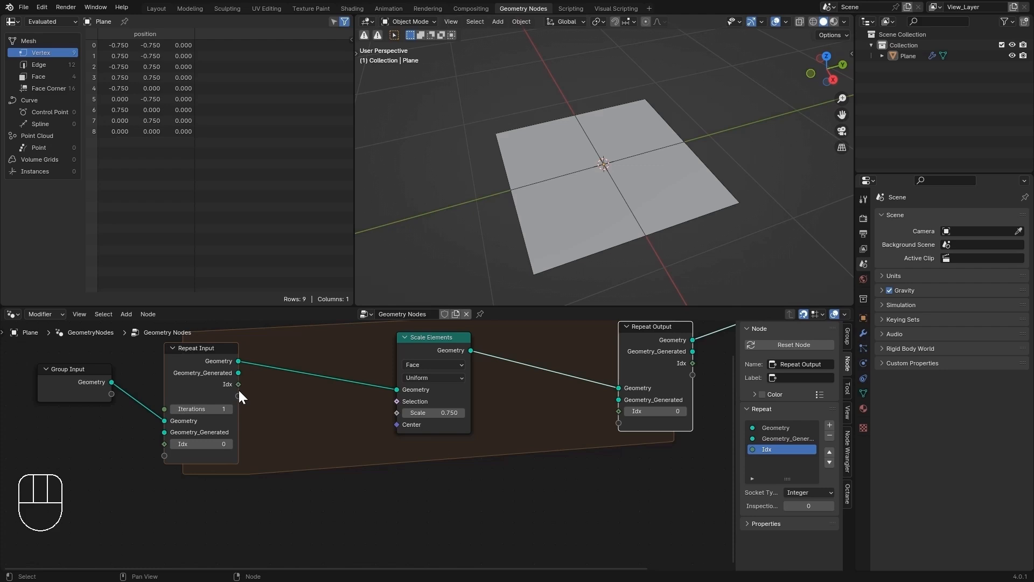
{"action": "scroll", "coordinate": [308, 400], "scroll_direction": "down", "scroll_amount": 1}
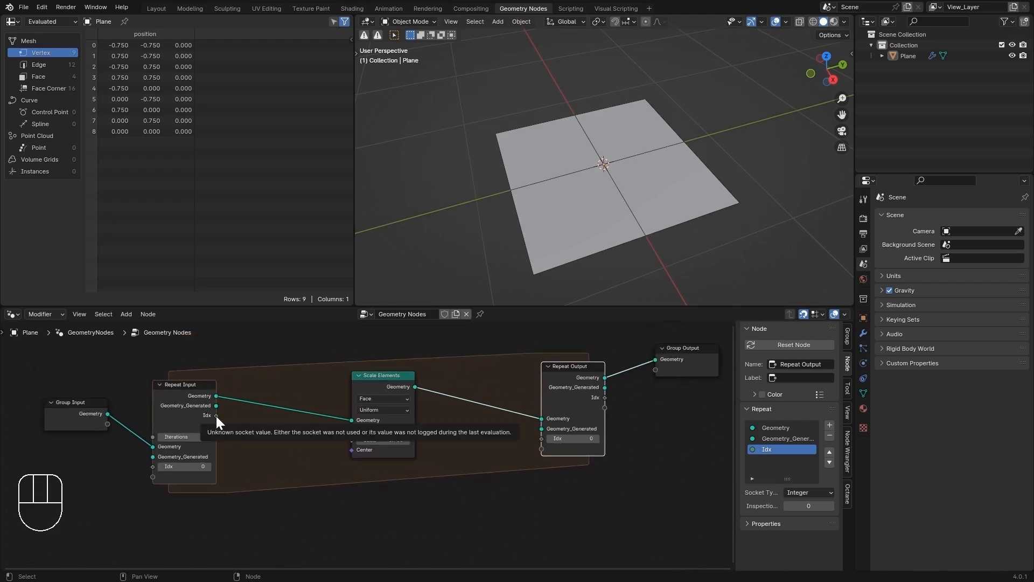
{"action": "middle_click_drag", "start_coordinate": [310, 430], "coordinate": [318, 419]}
{"action": "left_click", "coordinate": [409, 370]}
{"action": "key", "text": "g"}
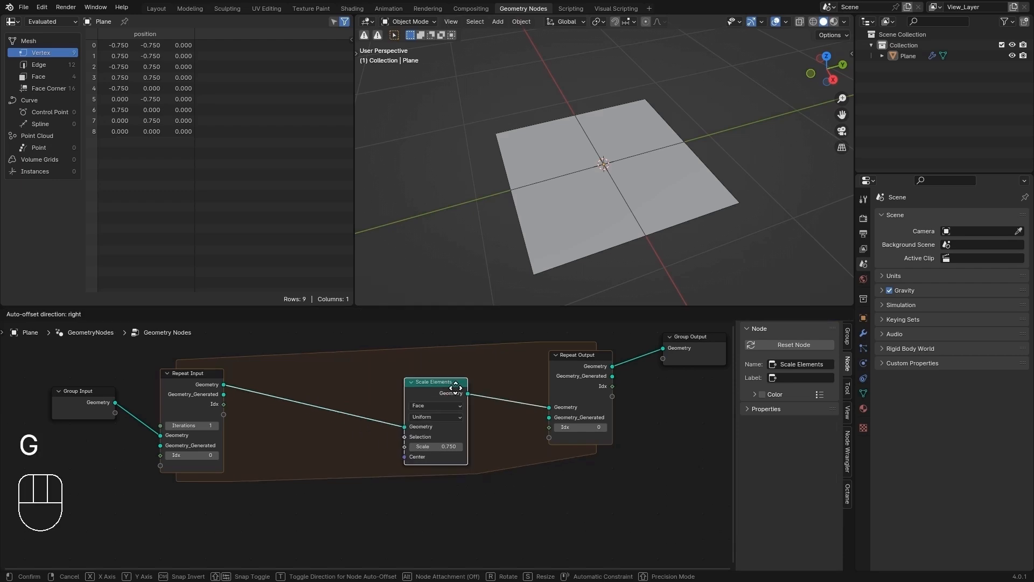
{"action": "left_click", "coordinate": [454, 388]}
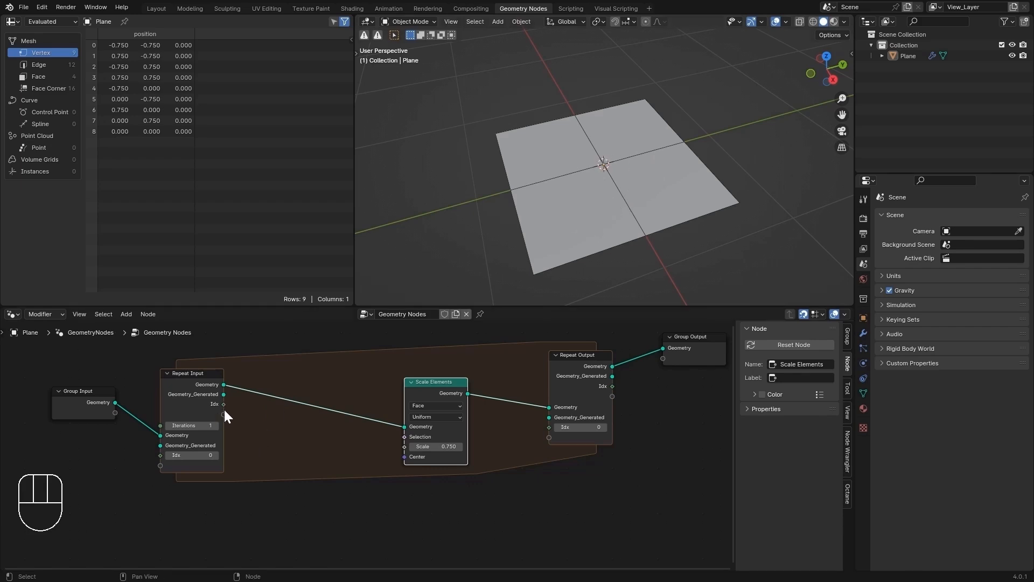
- Create an Add math node from Repeat Input's Idx, set its second value to 1, and connect it to Repeat Output's Idx
{"action": "left_click_drag", "start_coordinate": [223, 404], "coordinate": [351, 491]}
{"action": "type", "text": "add"}
{"action": "key", "text": "Return"}
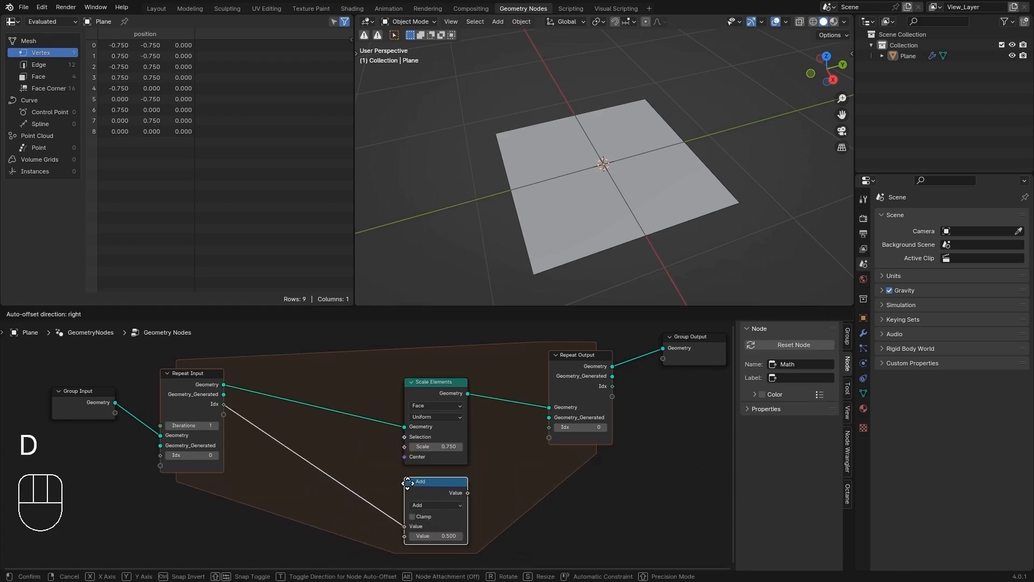
{"action": "left_click", "coordinate": [437, 544]}
{"action": "left_click", "coordinate": [436, 536]}
{"action": "type", "text": "1"}
{"action": "key", "text": "Return"}
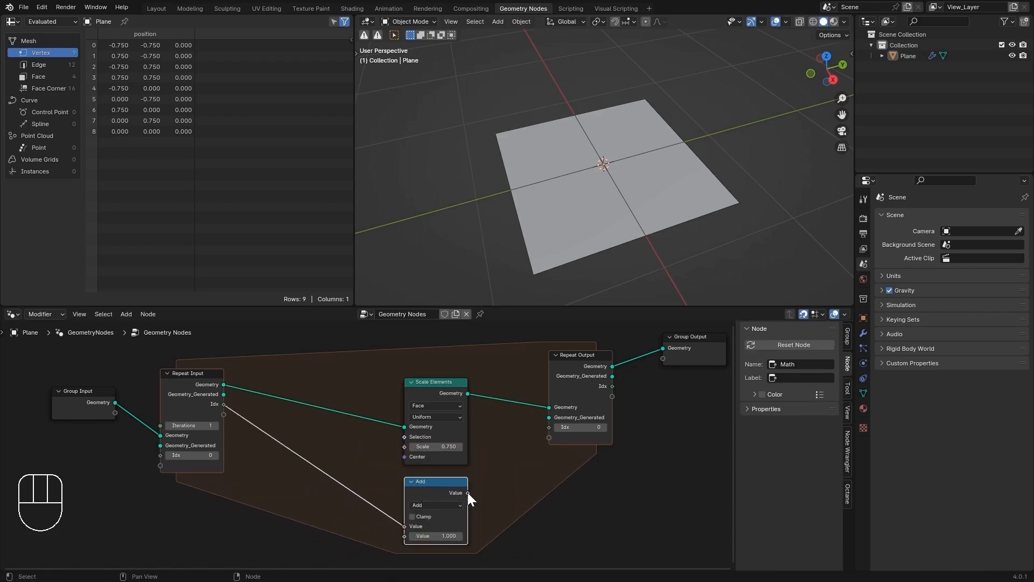
{"action": "left_click_drag", "start_coordinate": [467, 493], "coordinate": [546, 426]}
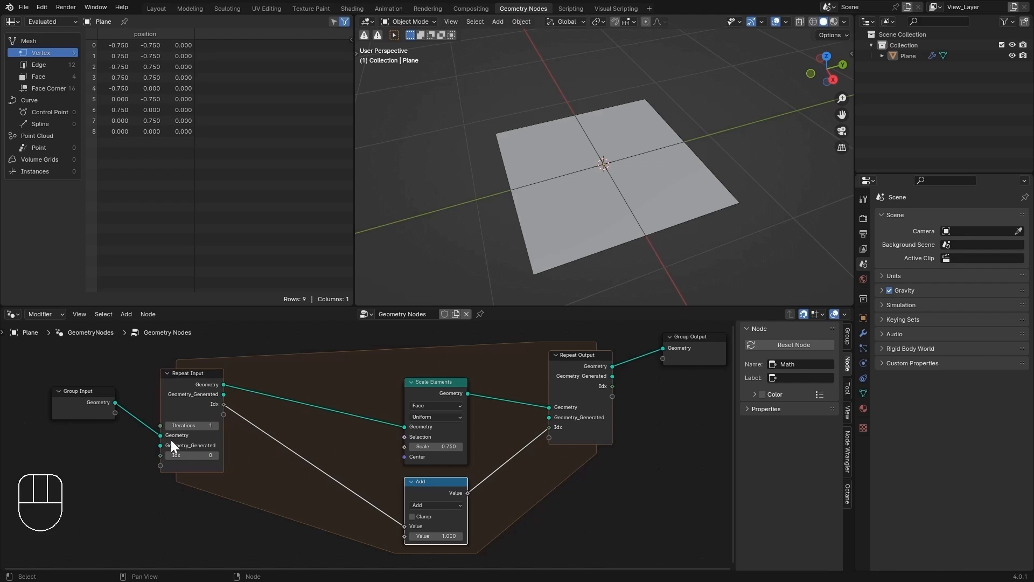
- Move the Group Input node farther away from the Repeat Input node to open a gap, and deselect it
{"action": "middle_click_drag", "start_coordinate": [163, 458], "coordinate": [225, 428]}
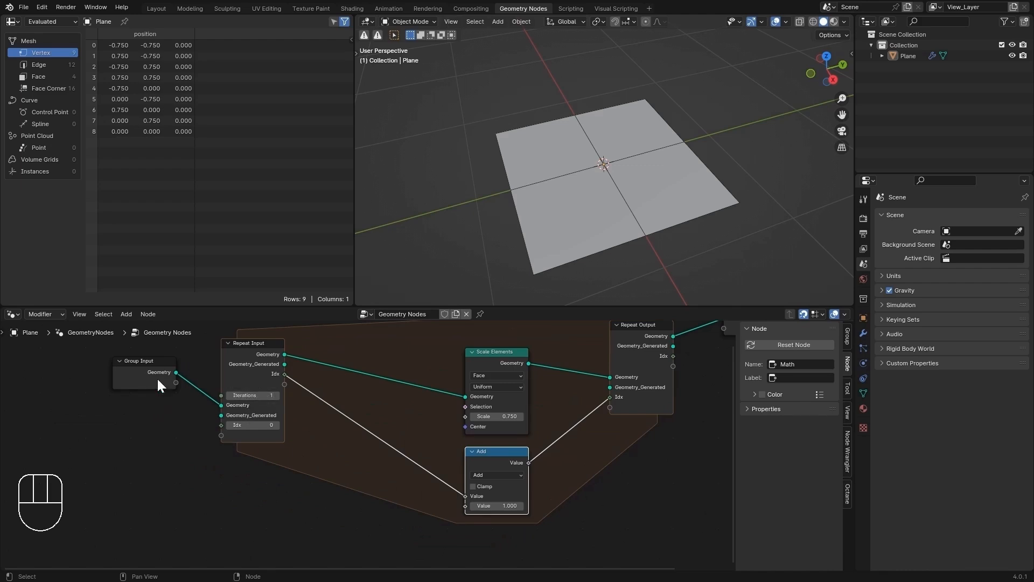
{"action": "left_click_drag", "start_coordinate": [140, 372], "coordinate": [56, 428]}
{"action": "middle_click_drag", "start_coordinate": [205, 438], "coordinate": [222, 450]}
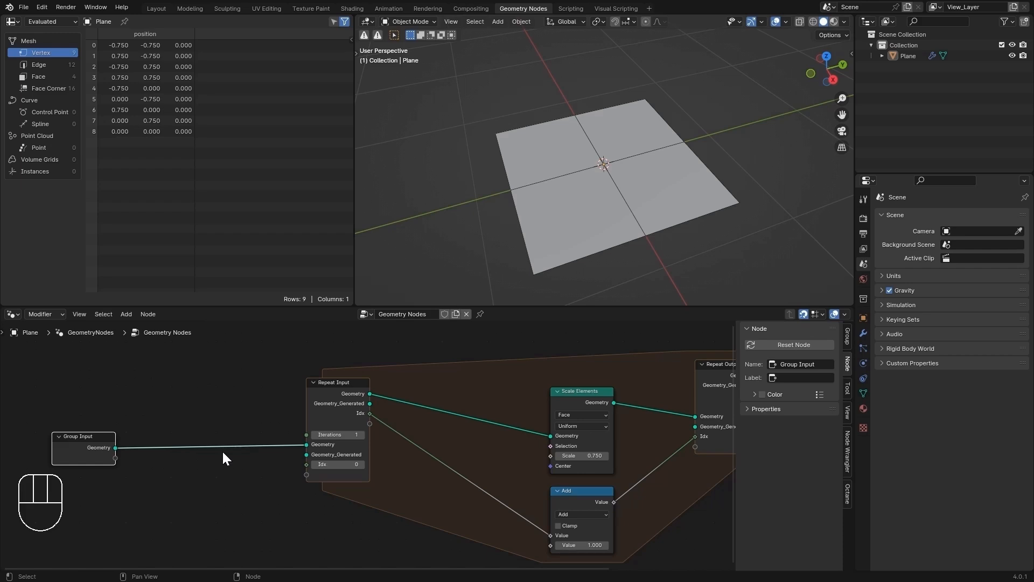
{"action": "left_click", "coordinate": [216, 392]}
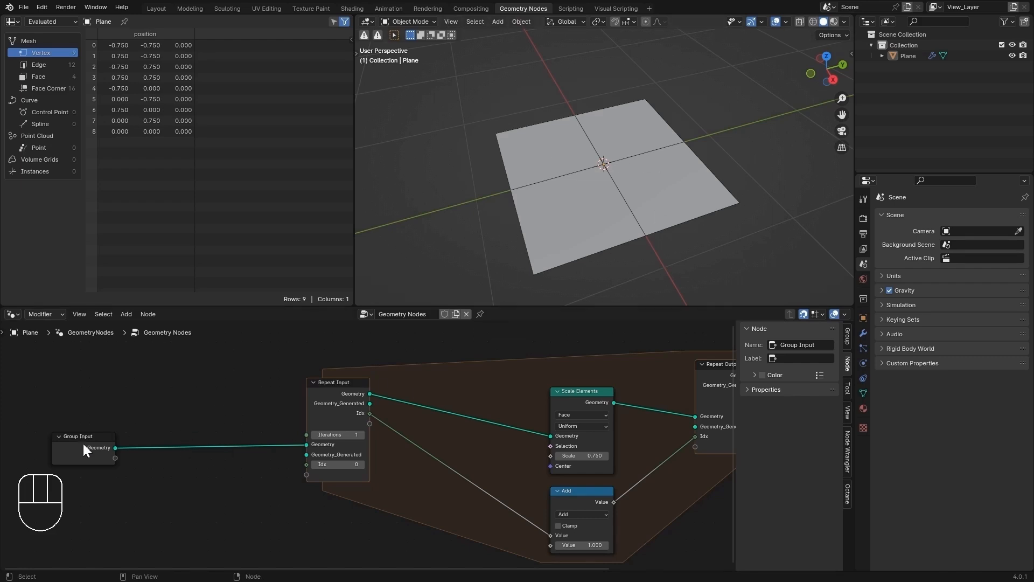
- Create a Domain Size node from Group Input's Geometry and connect its Face Count to Repeat Input's Iterations
{"action": "left_click_drag", "start_coordinate": [116, 448], "coordinate": [161, 447]}
{"action": "type", "text": "domain"}
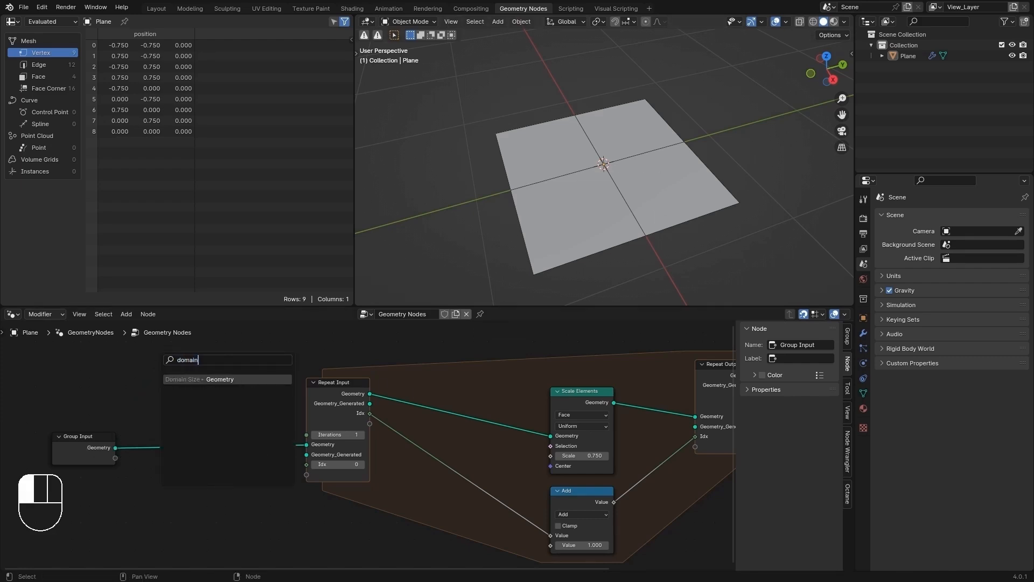
{"action": "key", "text": "Return"}
{"action": "left_click", "coordinate": [152, 392]}
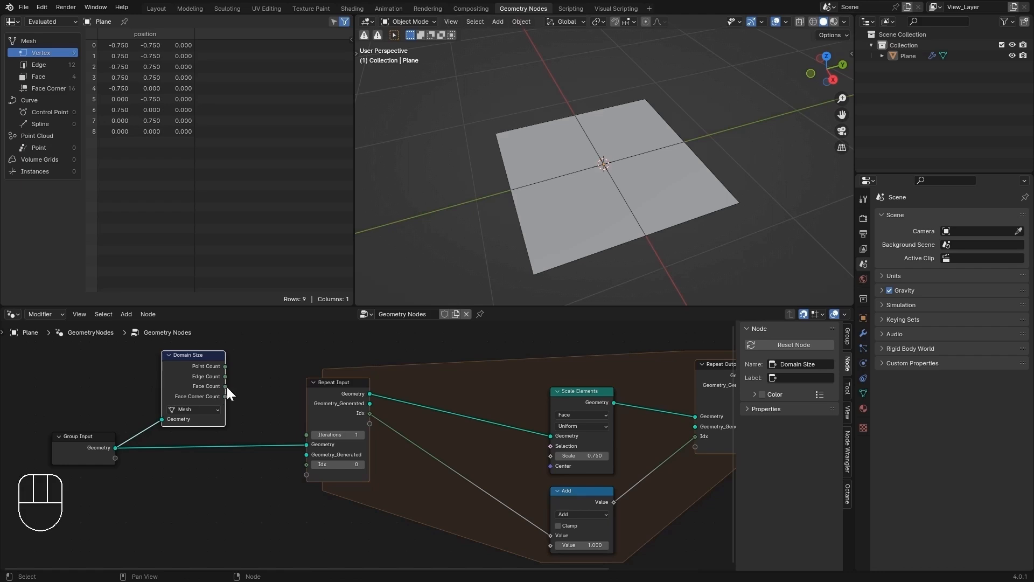
{"action": "mouse_move", "coordinate": [225, 386]}
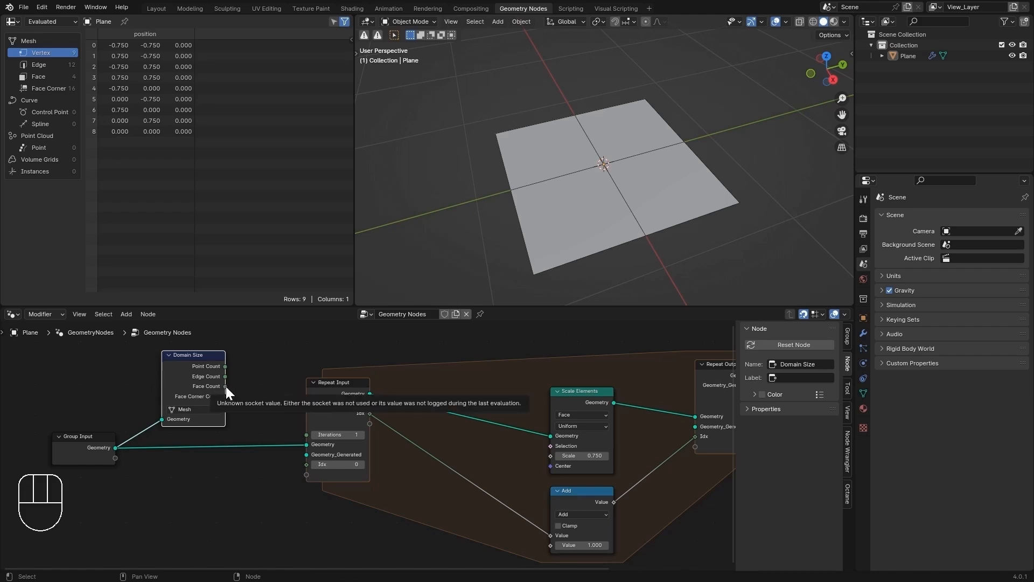
{"action": "left_click_drag", "start_coordinate": [225, 386], "coordinate": [306, 434]}
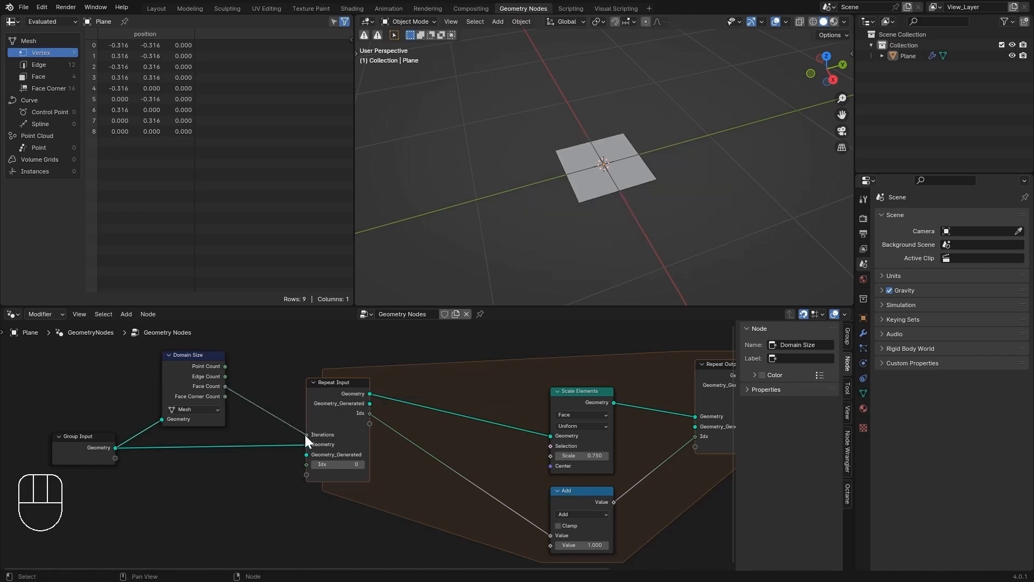
- Hide the unused sockets of the Domain Size node and move it and the Group Input closer to Repeat Input
{"action": "left_click", "coordinate": [178, 380]}
{"action": "key", "text": "ctrl+h"}
{"action": "key", "text": "g"}
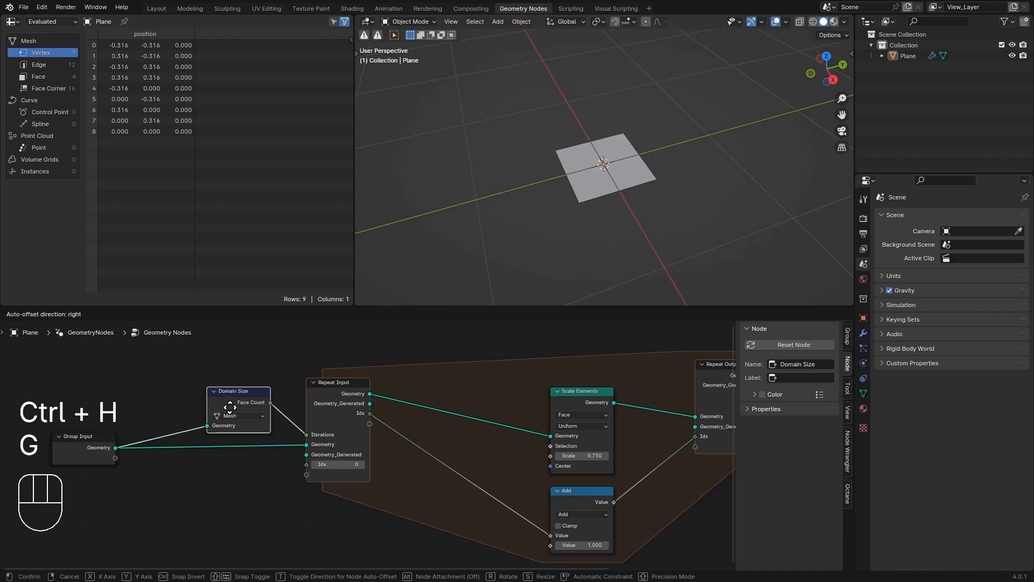
{"action": "left_click", "coordinate": [230, 407]}
{"action": "key", "text": "alt+a"}
{"action": "left_click", "coordinate": [81, 437]}
{"action": "key", "text": "g"}
{"action": "left_click", "coordinate": [145, 439]}
{"action": "key", "text": "alt+a"}
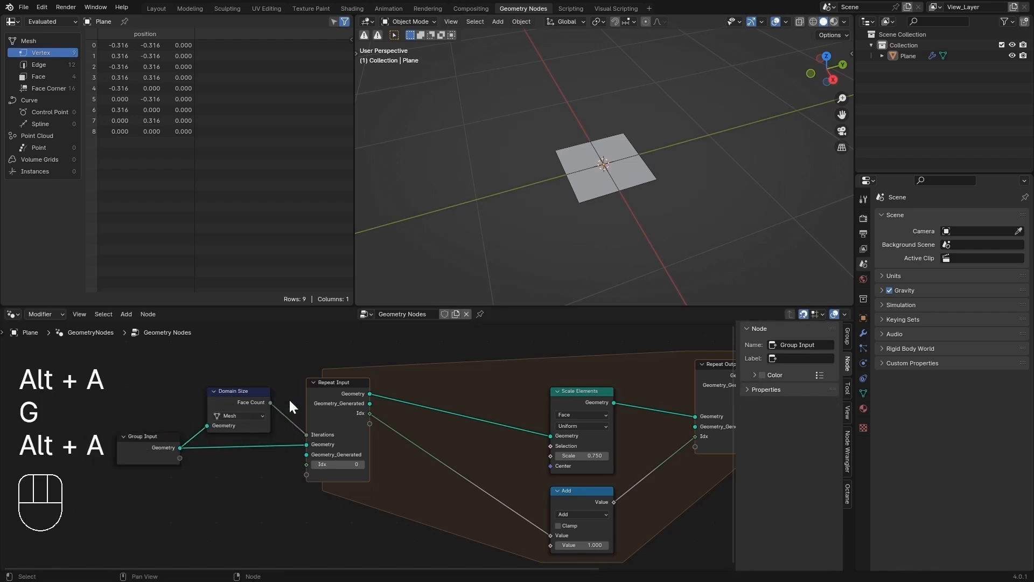
- Connect Repeat Input's Geometry directly to Repeat Output's Geometry, nudge the Repeat Output node upward, and deselect it
{"action": "scroll", "coordinate": [422, 414], "scroll_direction": "down", "scroll_amount": 1}
{"action": "middle_click_drag", "start_coordinate": [418, 416], "coordinate": [291, 418]}
{"action": "left_click_drag", "start_coordinate": [251, 399], "coordinate": [549, 421]}
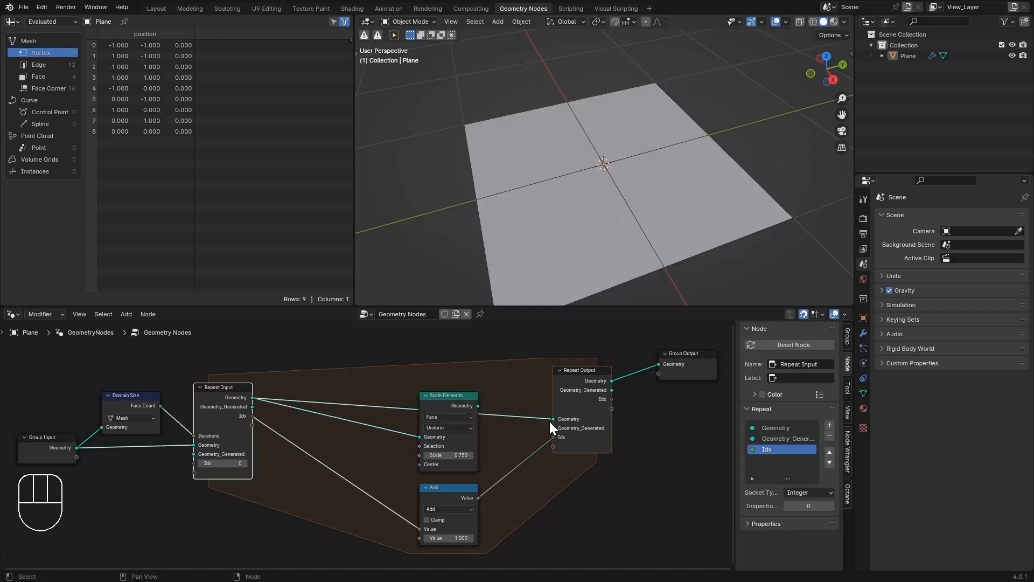
{"action": "left_click", "coordinate": [577, 390]}
{"action": "key", "text": "g"}
{"action": "left_click", "coordinate": [586, 376]}
{"action": "key", "text": "alt+a"}
- Move the Scale Elements and Add nodes down, away from the direct geometry link, and deselect them
{"action": "middle_click_drag", "start_coordinate": [472, 464], "coordinate": [568, 357]}
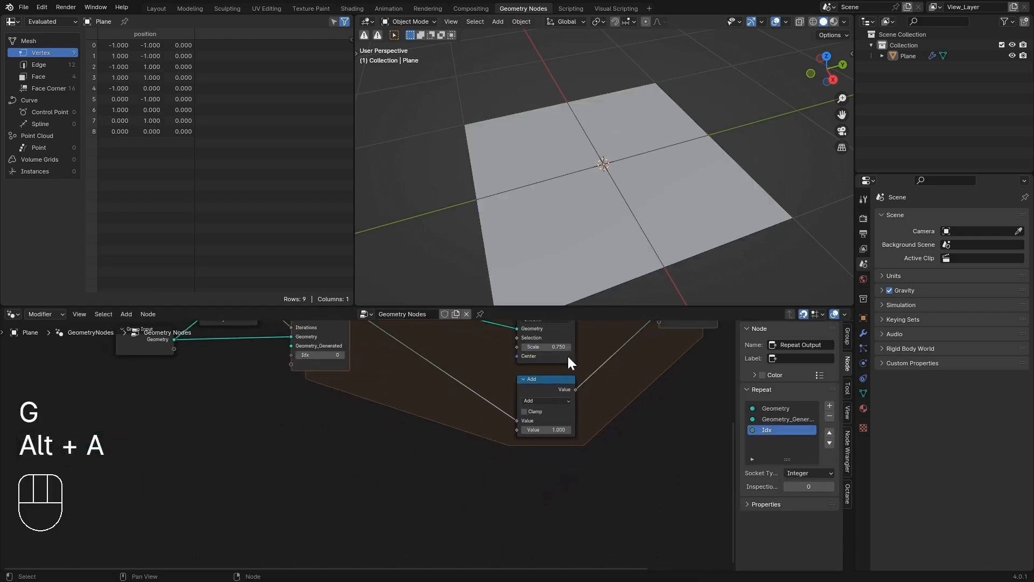
{"action": "scroll", "coordinate": [454, 387], "scroll_direction": "down", "scroll_amount": 3}
{"action": "middle_click_drag", "start_coordinate": [457, 386], "coordinate": [373, 456]}
{"action": "left_click_drag", "start_coordinate": [414, 431], "coordinate": [442, 474]}
{"action": "key", "text": "g"}
{"action": "left_click", "coordinate": [439, 562]}
{"action": "key", "text": "alt+a"}
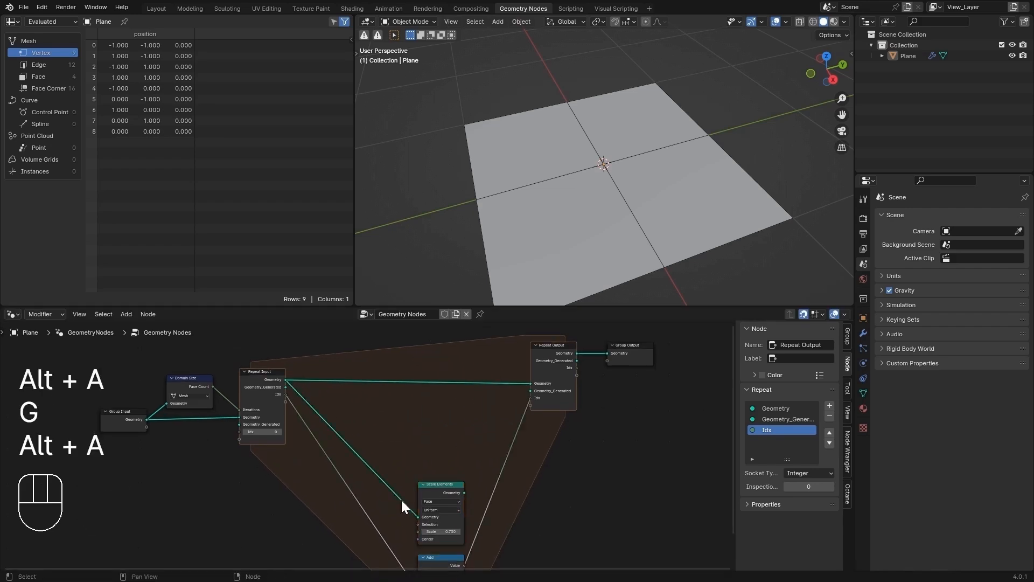
- Delete the Scale Elements node and place the Add node directly beneath Repeat Output
{"action": "left_click", "coordinate": [439, 492]}
{"action": "middle_click_drag", "start_coordinate": [438, 490], "coordinate": [399, 463]}
{"action": "key", "text": "x"}
{"action": "scroll", "coordinate": [353, 419], "scroll_direction": "down", "scroll_amount": 1}
{"action": "left_click", "coordinate": [405, 529]}
{"action": "key", "text": "g"}
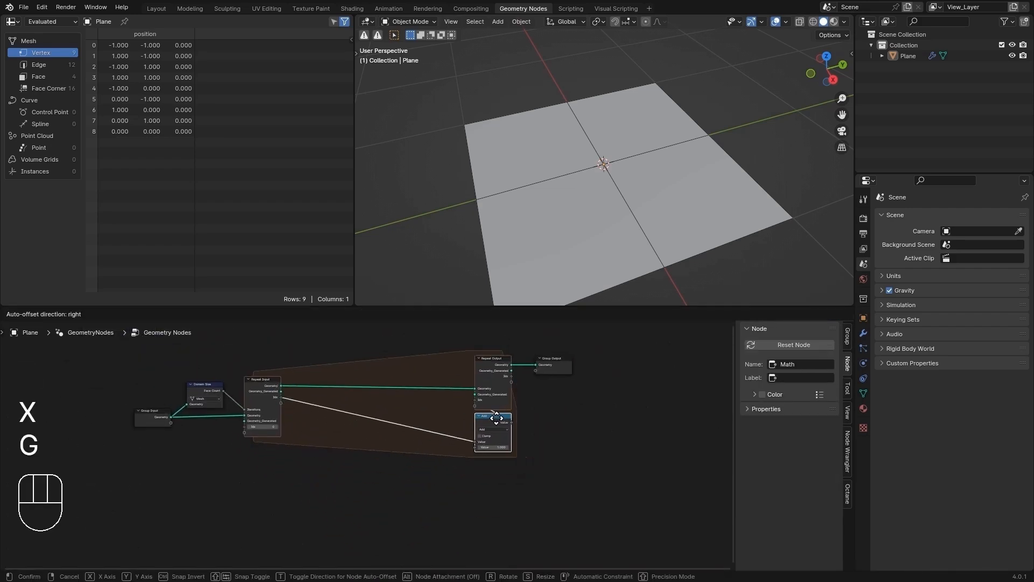
{"action": "left_click", "coordinate": [494, 418]}
- Add two reroutes on the Idx link to the Add node, align them horizontally, and move them lower in the zone
{"action": "left_click_drag", "start_coordinate": [296, 390], "coordinate": [456, 458]}
{"action": "key", "text": "s"}
{"action": "key", "text": "y"}
{"action": "key", "text": "0"}
{"action": "key", "text": "Return"}
{"action": "key", "text": "g"}
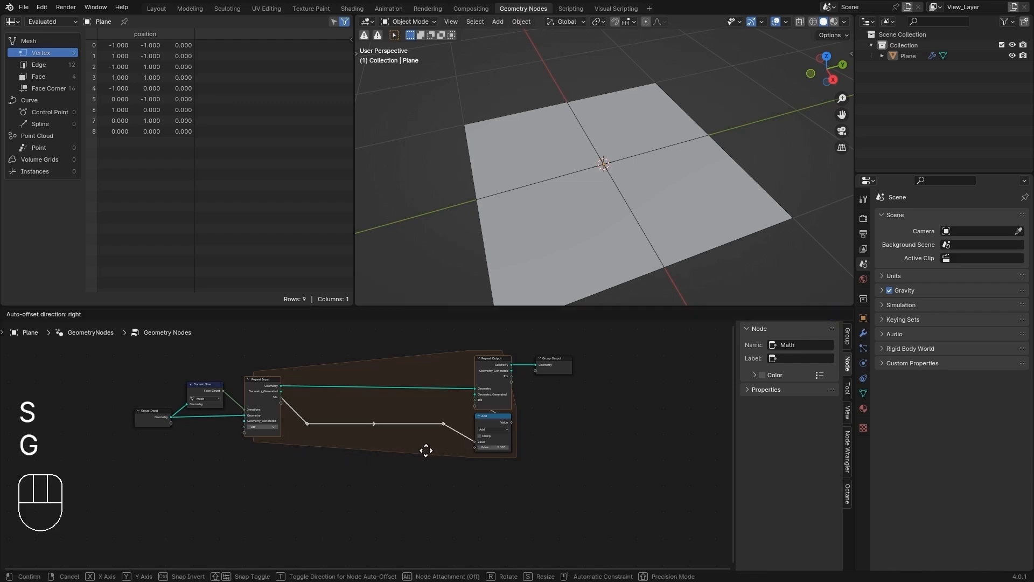
{"action": "left_click", "coordinate": [426, 469]}
{"action": "key", "text": "alt+a"}
- Move the Group Input, Domain Size and Repeat Input nodes away from Repeat Output to widen the repeat zone
{"action": "left_click_drag", "start_coordinate": [107, 370], "coordinate": [371, 470]}
{"action": "key", "text": "g"}
{"action": "left_click", "coordinate": [276, 468]}
{"action": "key", "text": "alt+a"}
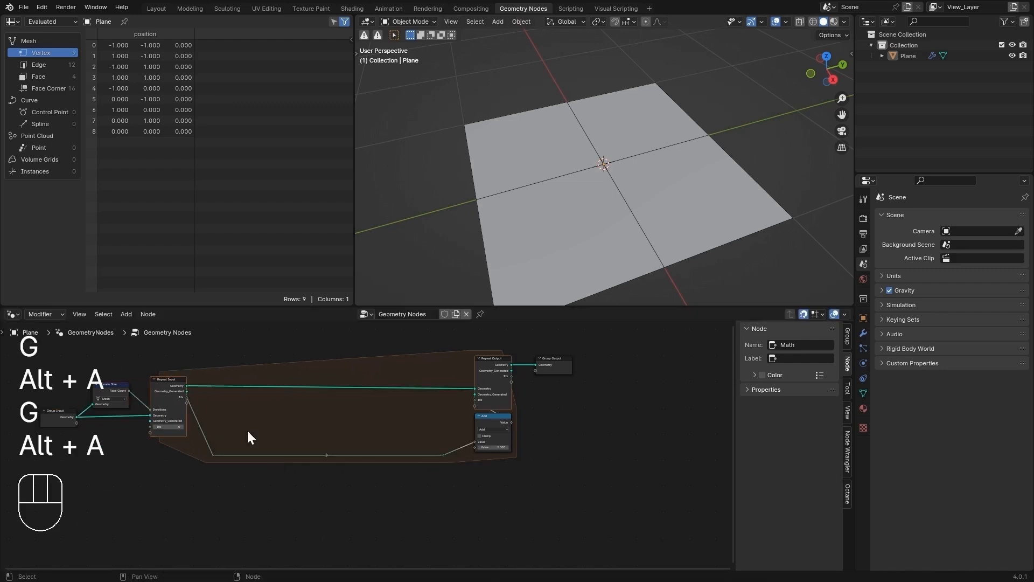
- Add two reroutes on the geometry link through the zone, align them horizontally, and move them above the nodes
{"action": "right_click_drag", "start_coordinate": [218, 372], "coordinate": [217, 393], "text": "shift"}
{"action": "right_click_drag", "start_coordinate": [444, 375], "coordinate": [445, 400], "text": "shift"}
{"action": "left_click_drag", "start_coordinate": [206, 369], "coordinate": [463, 408]}
{"action": "key", "text": "s"}
{"action": "left_click", "coordinate": [462, 414]}
{"action": "key", "text": "g"}
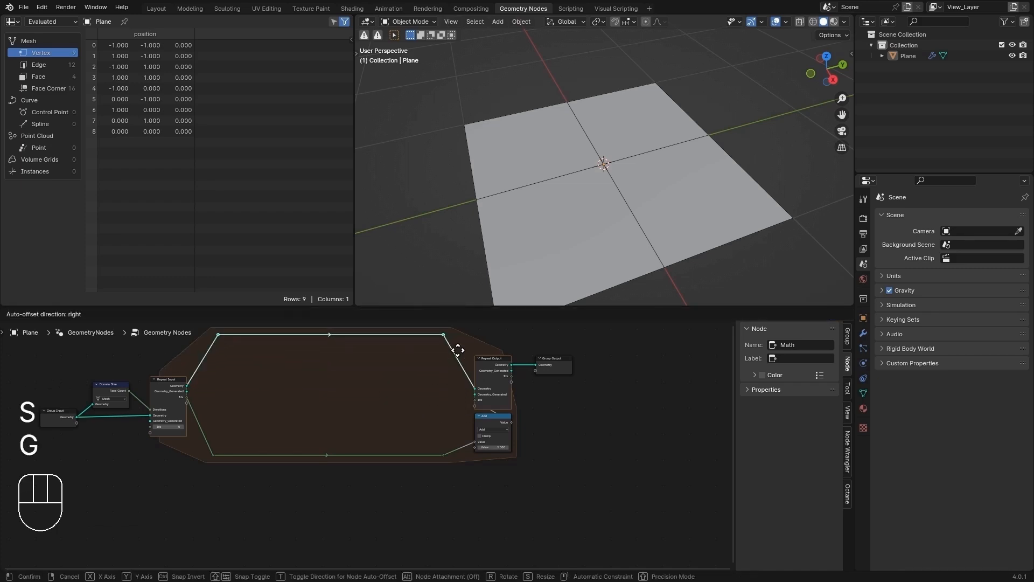
{"action": "left_click", "coordinate": [456, 356]}
{"action": "key", "text": "alt+a"}
- Shift the geometry reroute nearest Repeat Output horizontally, closer to that node
{"action": "left_click", "coordinate": [443, 339]}
{"action": "key", "text": "g"}
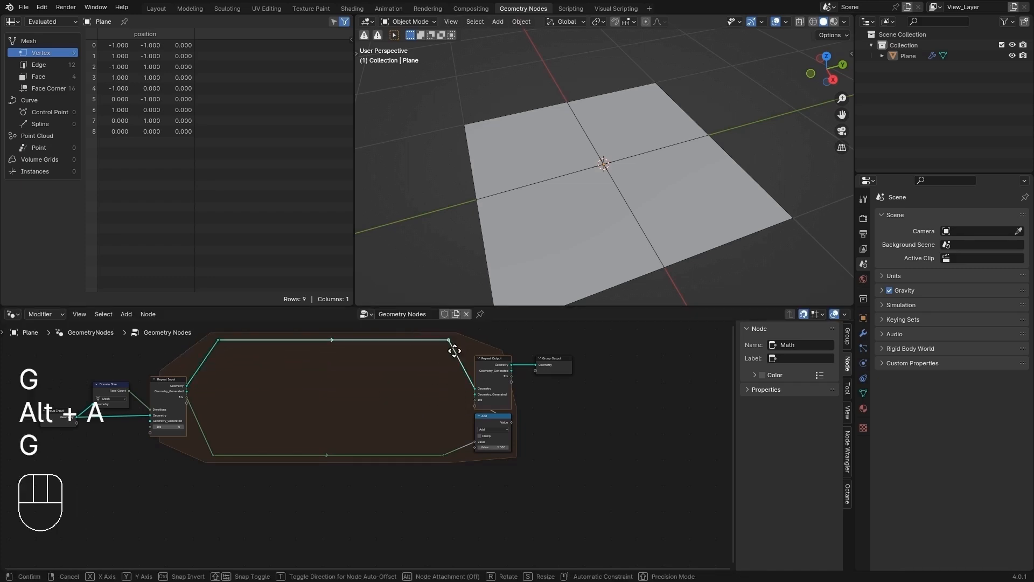
{"action": "key", "text": "x"}
{"action": "left_click", "coordinate": [459, 352]}
{"action": "key", "text": "alt+a"}
- Move the Idx reroutes lower and shift the one nearest the Add node horizontally toward it
{"action": "left_click_drag", "start_coordinate": [197, 434], "coordinate": [409, 465]}
{"action": "key", "text": "g"}
{"action": "left_click", "coordinate": [461, 491]}
{"action": "key", "text": "alt+a"}
{"action": "left_click", "coordinate": [445, 481]}
{"action": "key", "text": "g"}
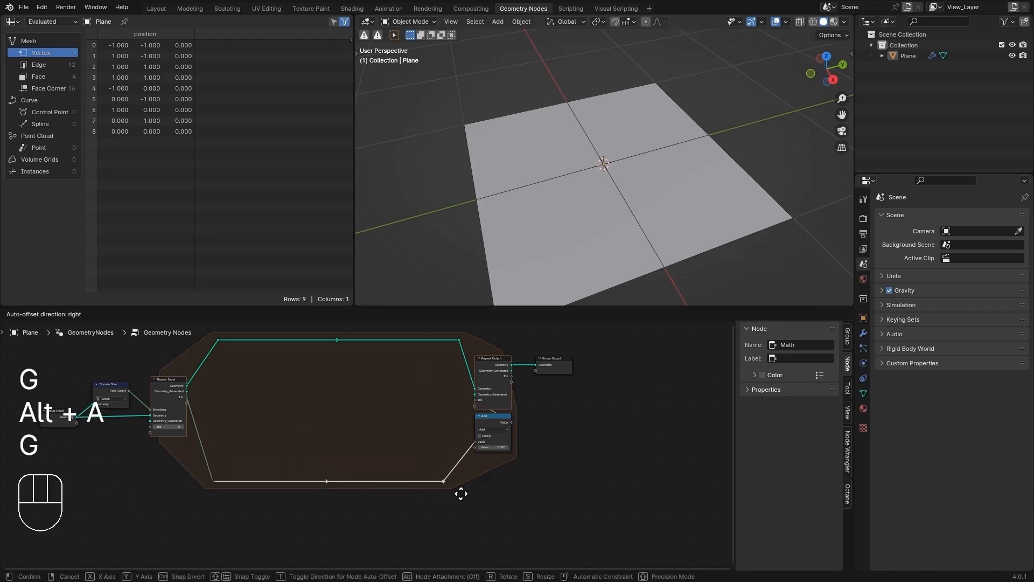
{"action": "key", "text": "x"}
{"action": "left_click", "coordinate": [473, 492]}
{"action": "key", "text": "alt+a"}
- Add a Separate Geometry node inside the repeat zone, just below the first geometry reroute
{"action": "scroll", "coordinate": [390, 444], "scroll_direction": "up", "scroll_amount": 2}
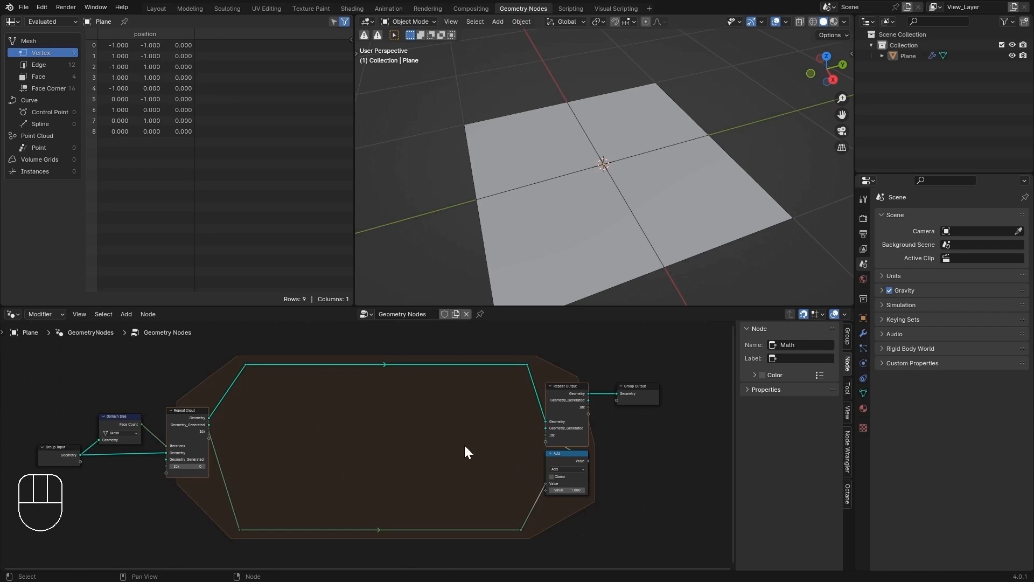
{"action": "middle_click_drag", "start_coordinate": [380, 455], "coordinate": [427, 425]}
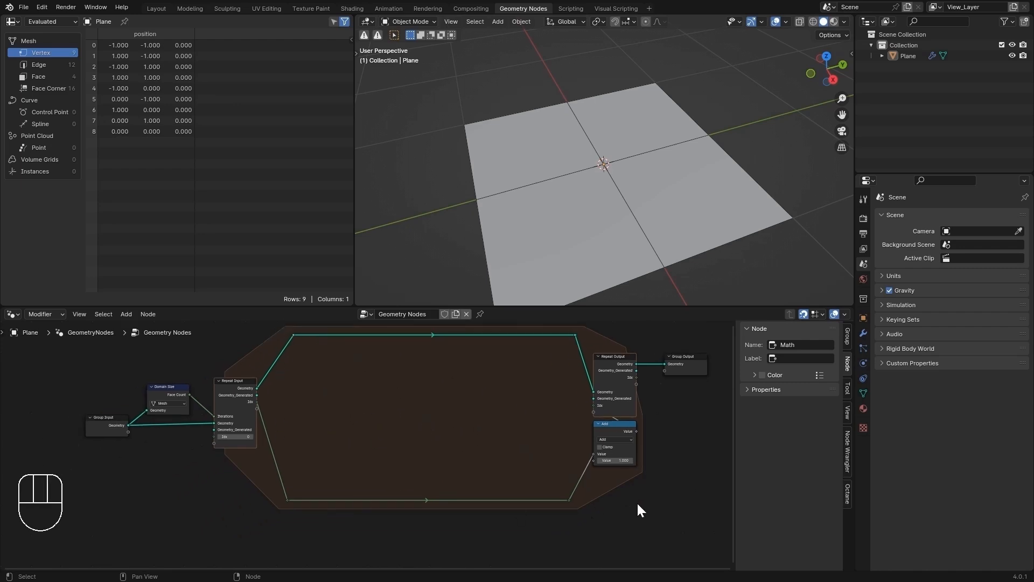
{"action": "scroll", "coordinate": [377, 446], "scroll_direction": "up", "scroll_amount": 3}
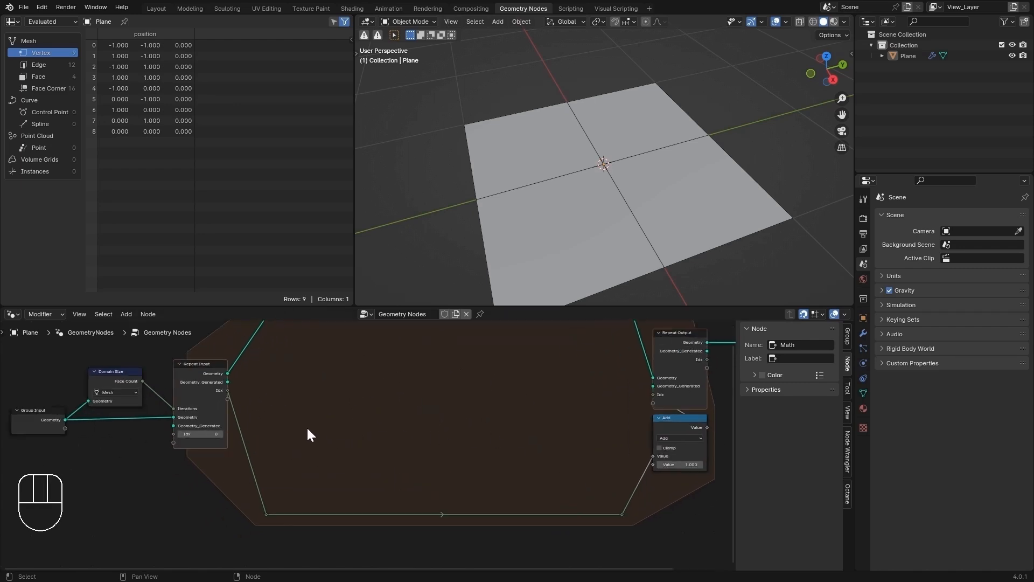
{"action": "middle_click_drag", "start_coordinate": [301, 418], "coordinate": [234, 442]}
{"action": "mouse_move", "coordinate": [163, 401]}
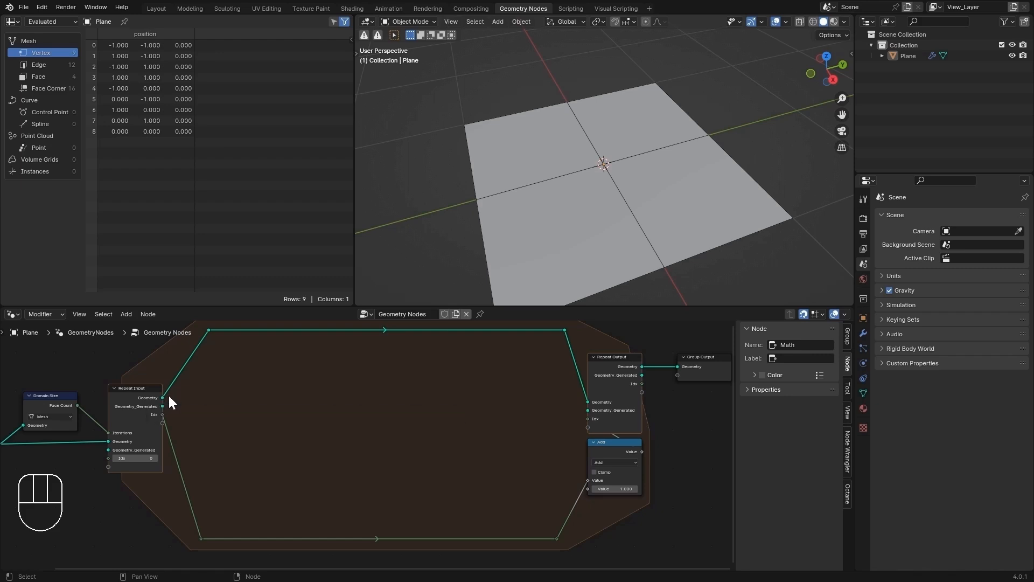
{"action": "key", "text": "shift+a"}
{"action": "type", "text": "separa"}
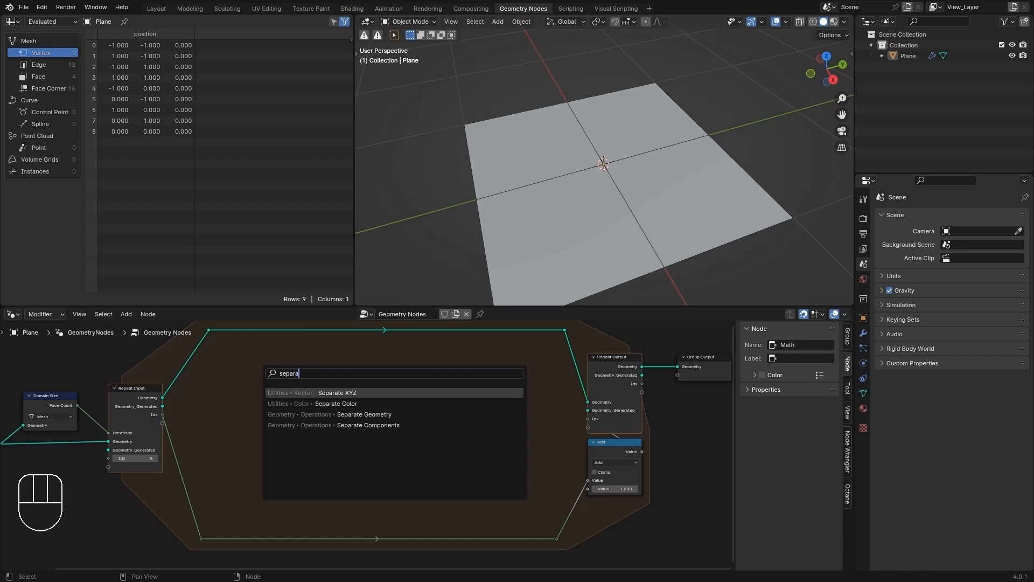
{"action": "key", "text": "Down"}
{"action": "key", "text": "Down"}
{"action": "key", "text": "Return"}
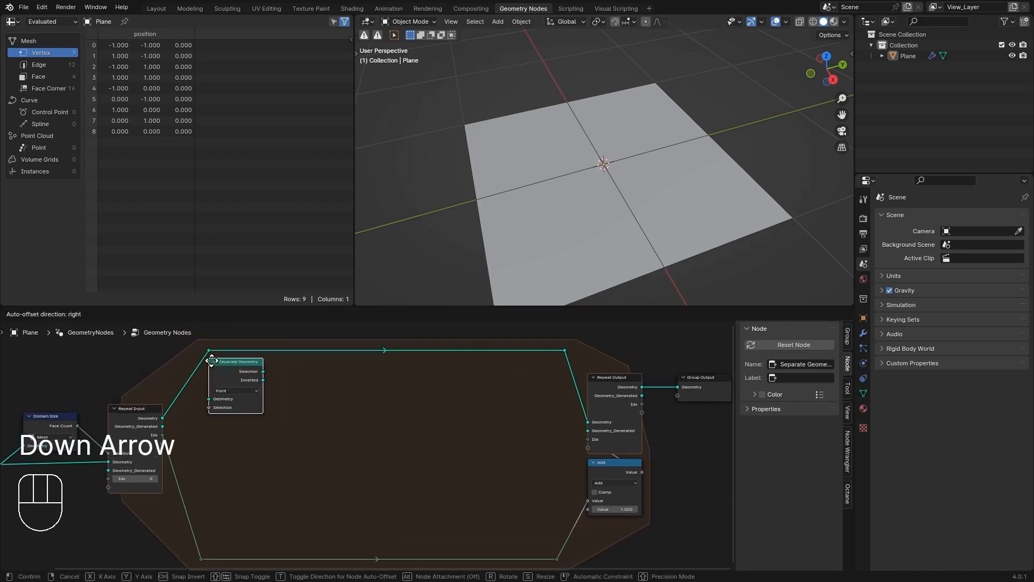
{"action": "left_click", "coordinate": [211, 354]}
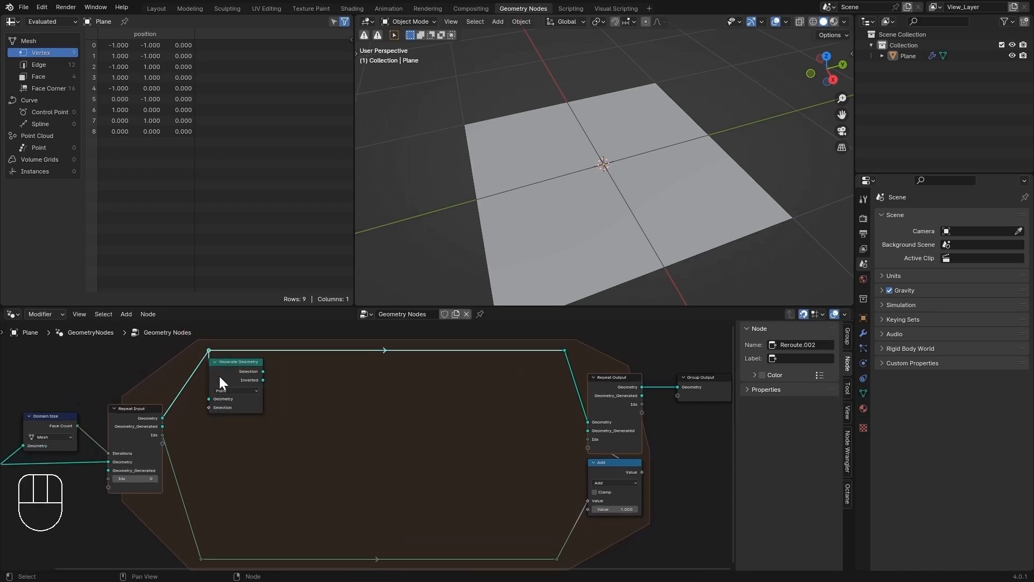
- Feed Separate Geometry from the first geometry reroute, move it slightly away from the reroute, and set its domain to Face
{"action": "key", "text": "g"}
{"action": "left_click", "coordinate": [235, 374]}
{"action": "left_click", "coordinate": [244, 391]}
{"action": "left_click", "coordinate": [241, 426]}
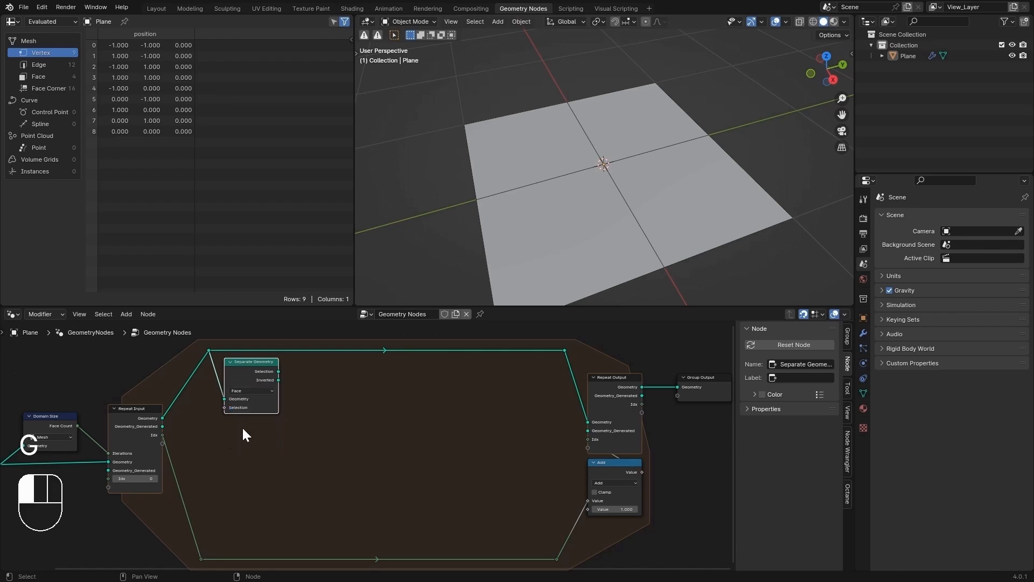
- Move the Idx reroutes straight down along Y to make more room inside the repeat zone
{"action": "scroll", "coordinate": [328, 492], "scroll_direction": "down", "scroll_amount": 3}
{"action": "middle_click_drag", "start_coordinate": [338, 501], "coordinate": [381, 449]}
{"action": "left_click_drag", "start_coordinate": [261, 474], "coordinate": [709, 541]}
{"action": "key", "text": "g"}
{"action": "key", "text": "y"}
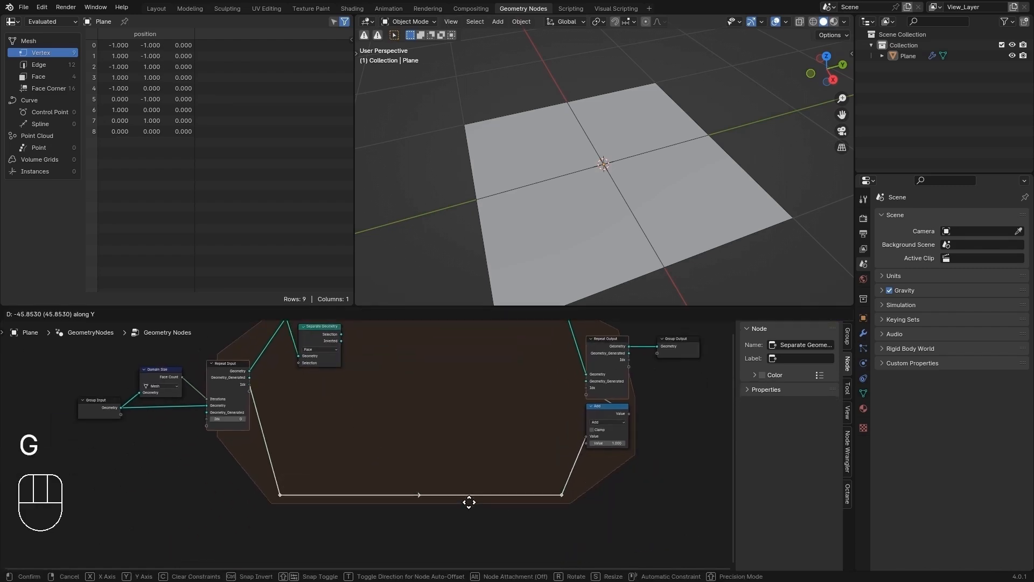
{"action": "left_click", "coordinate": [465, 536]}
{"action": "key", "text": "alt+a"}
- Add an Index node in the lower part of the repeat zone, above the Idx reroute line
{"action": "scroll", "coordinate": [340, 422], "scroll_direction": "up", "scroll_amount": 3}
{"action": "middle_click_drag", "start_coordinate": [340, 421], "coordinate": [366, 438]}
{"action": "scroll", "coordinate": [361, 438], "scroll_direction": "down", "scroll_amount": 1}
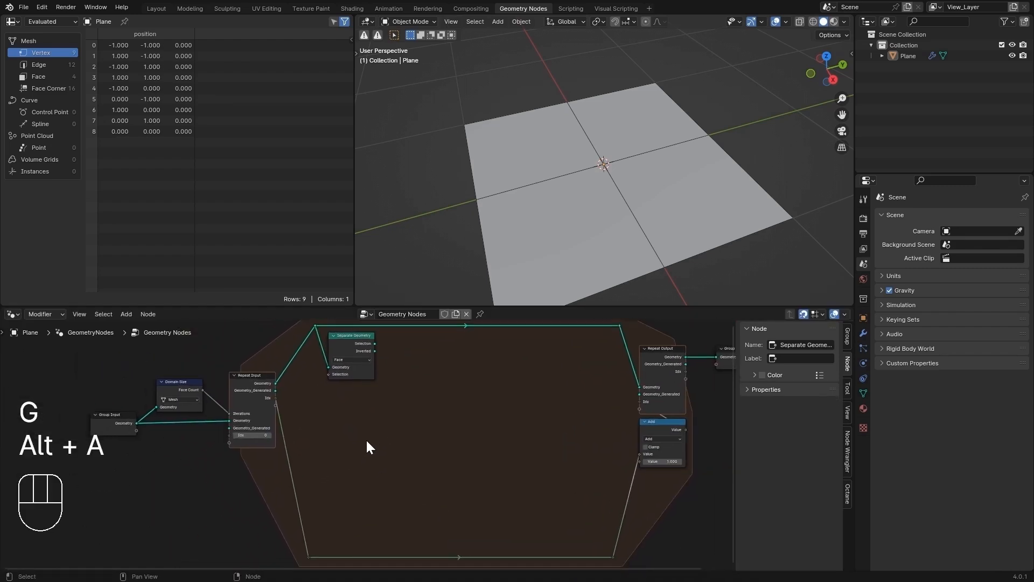
{"action": "key", "text": "shift+a"}
{"action": "type", "text": "index"}
{"action": "key", "text": "Return"}
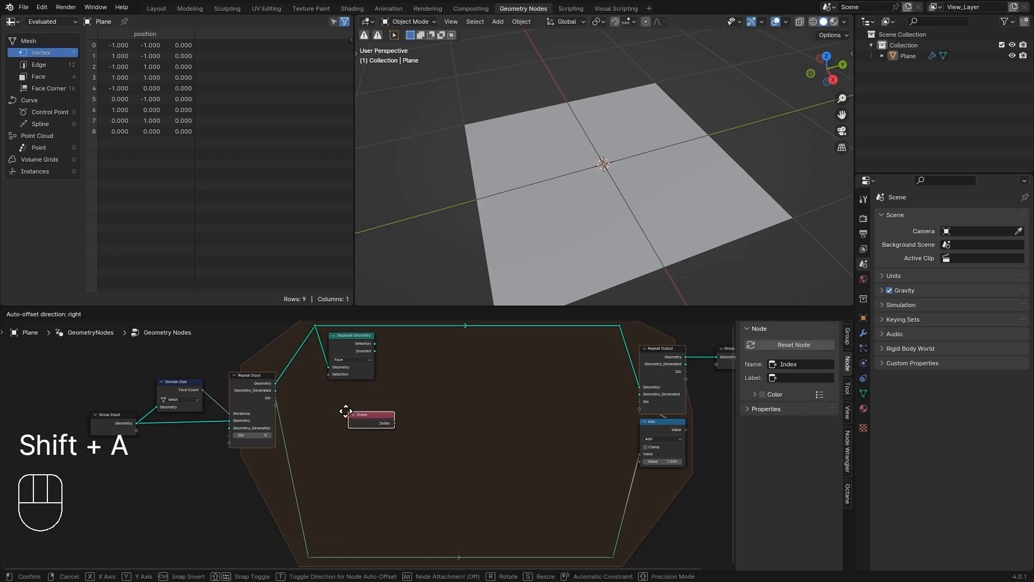
{"action": "left_click", "coordinate": [368, 500]}
- Create an integer Equal compare node from Index, connect Repeat Input's Idx to B, and place it below Separate Geometry
{"action": "left_click_drag", "start_coordinate": [368, 502], "coordinate": [410, 479]}
{"action": "type", "text": "eq"}
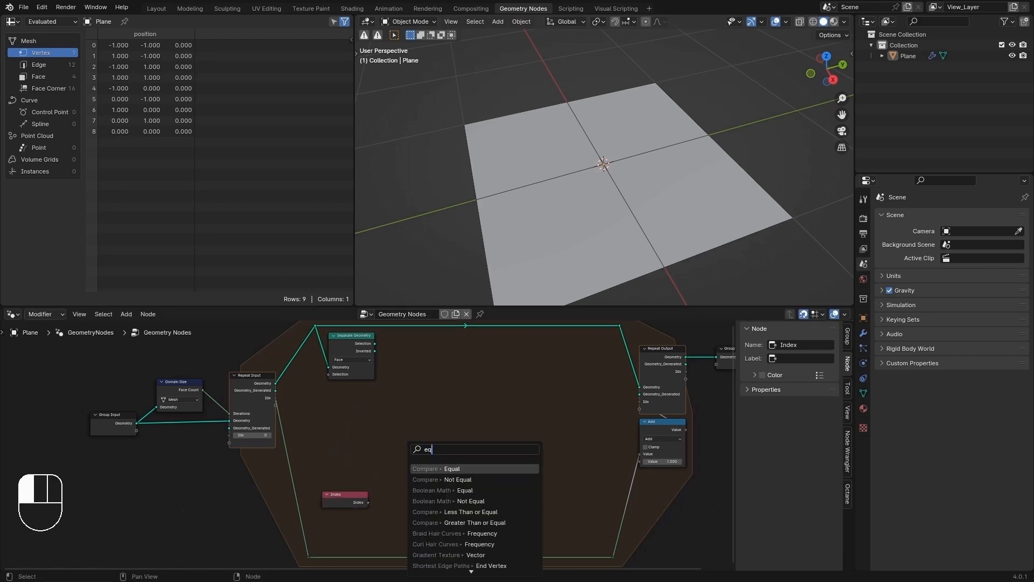
{"action": "key", "text": "Return"}
{"action": "left_click", "coordinate": [339, 418]}
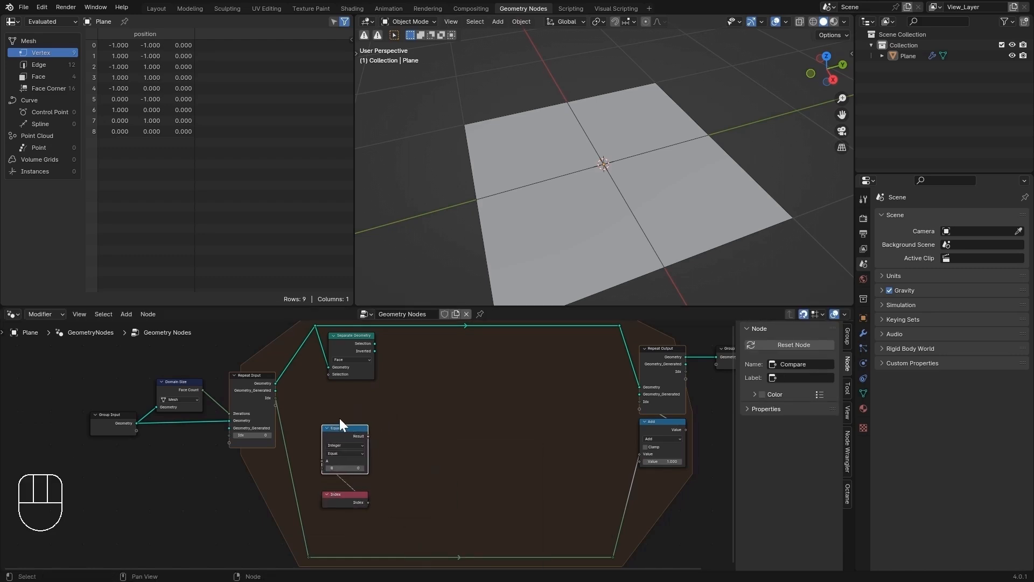
{"action": "left_click_drag", "start_coordinate": [276, 399], "coordinate": [321, 468]}
{"action": "key", "text": "g"}
- Add an Evaluate on Domain node beside the Equal node, with data type Integer and domain Face
{"action": "key", "text": "shift+a"}
{"action": "type", "text": "eval"}
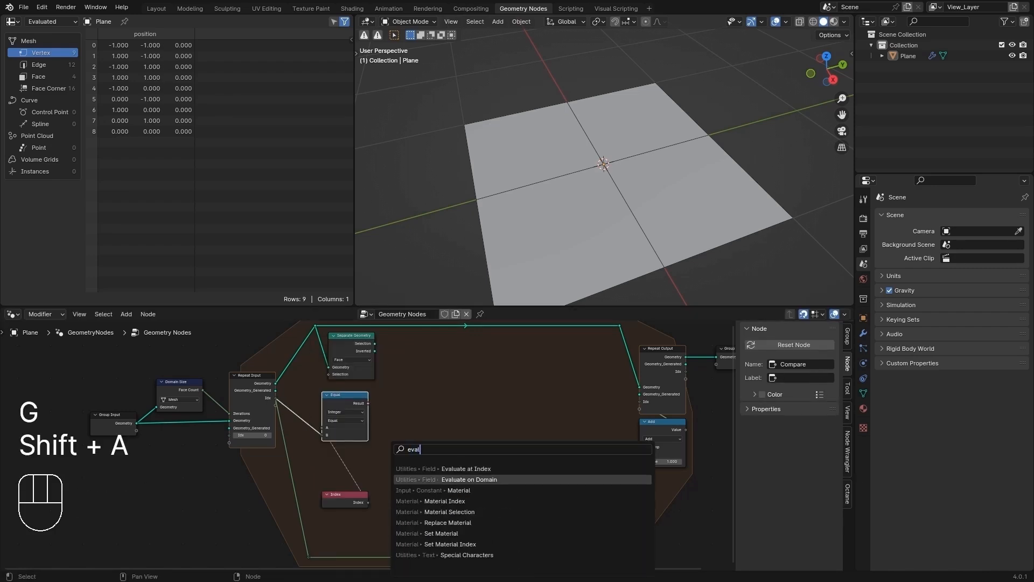
{"action": "key", "text": "Return"}
{"action": "left_click", "coordinate": [400, 438]}
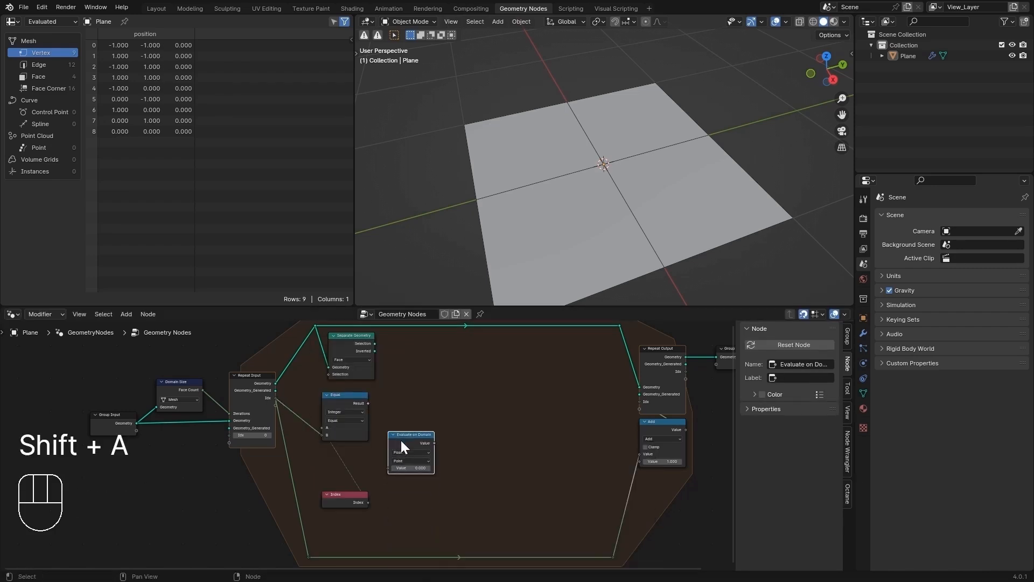
{"action": "scroll", "coordinate": [403, 441], "scroll_direction": "up", "scroll_amount": 3}
{"action": "left_click", "coordinate": [432, 459]}
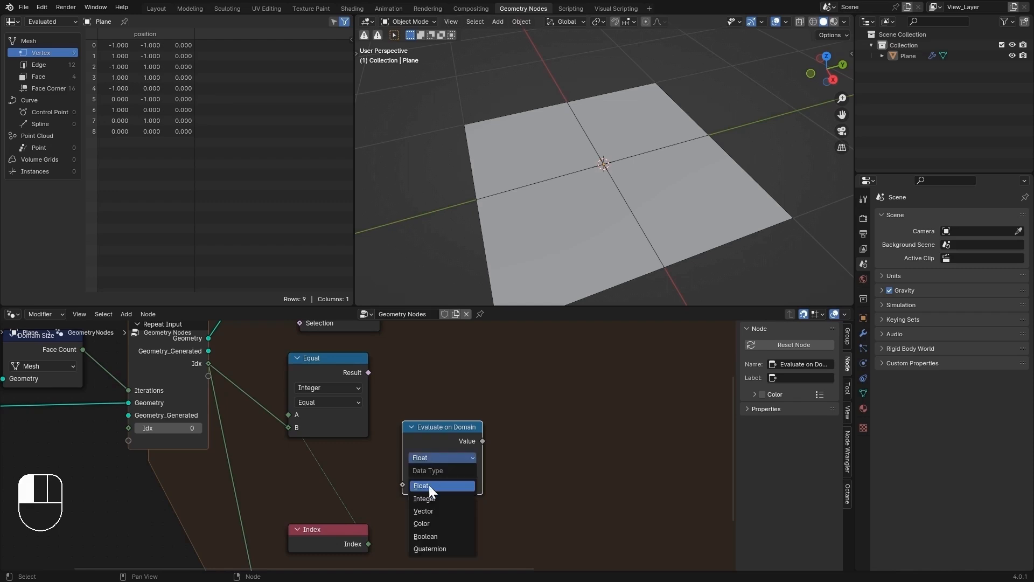
{"action": "left_click", "coordinate": [428, 484]}
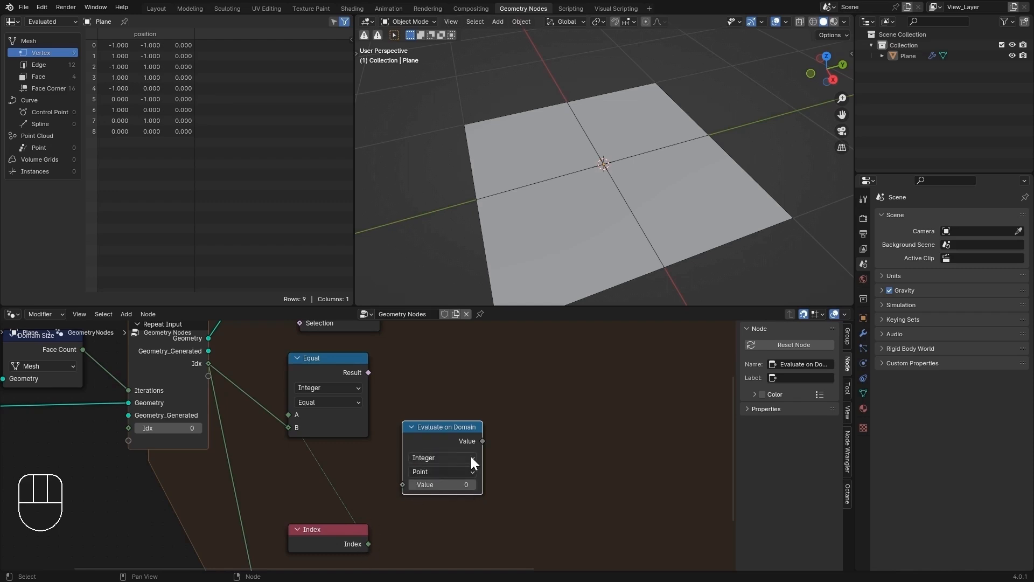
{"action": "left_click", "coordinate": [467, 471]}
{"action": "left_click", "coordinate": [445, 525]}
- Insert the Evaluate on Domain node into the link between Index and Equal's A input, placing it just above Index
{"action": "key", "text": "g"}
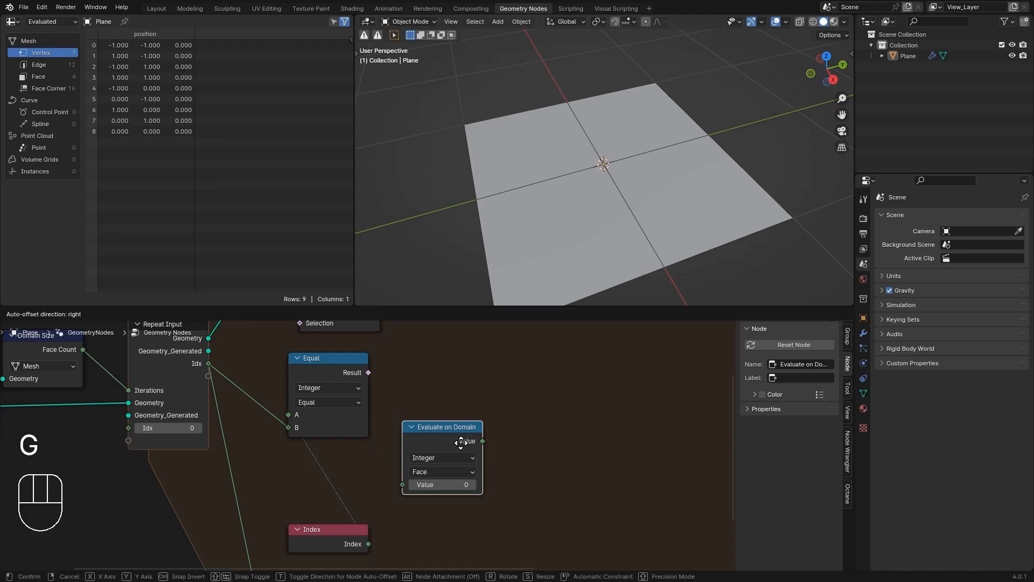
{"action": "left_click", "coordinate": [350, 462]}
{"action": "key", "text": "g"}
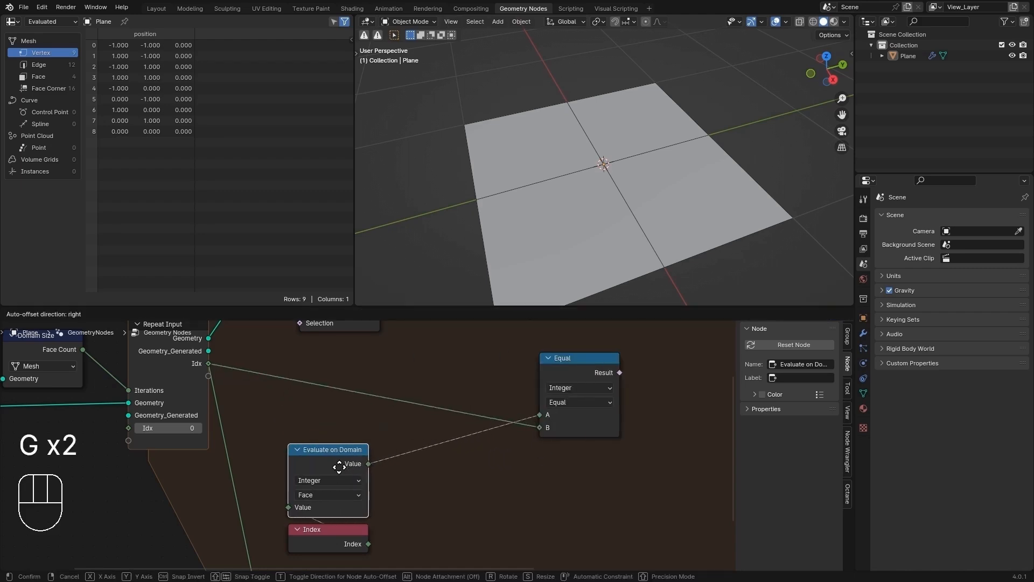
{"action": "left_click", "coordinate": [344, 469]}
{"action": "left_click", "coordinate": [583, 365]}
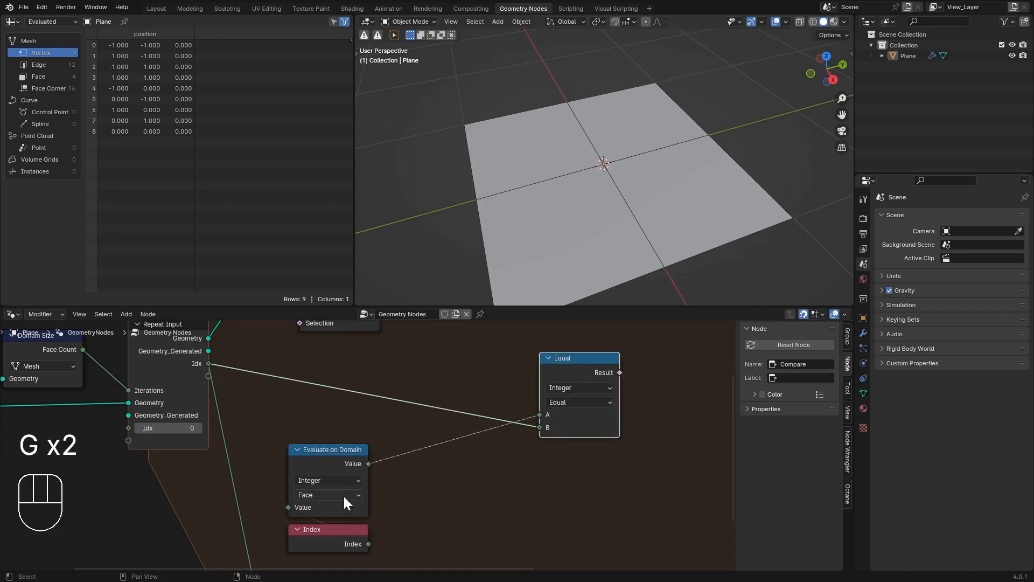
- Stack the Equal node directly above Evaluate on Domain, and the Separate Geometry node directly above Equal, aligned in one column
{"action": "key", "text": "g"}
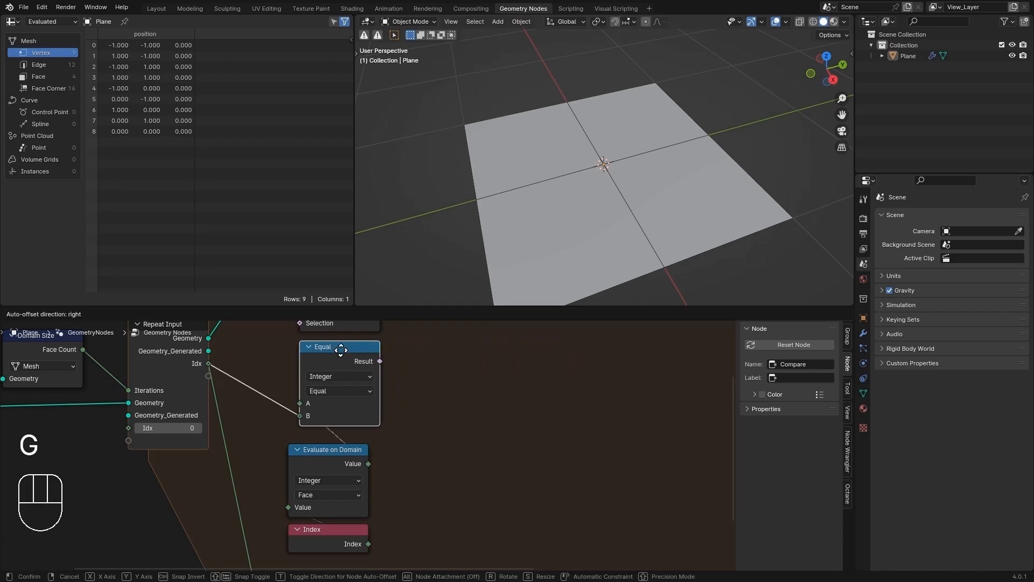
{"action": "left_click", "coordinate": [337, 361]}
{"action": "key", "text": "g"}
{"action": "left_click", "coordinate": [345, 372]}
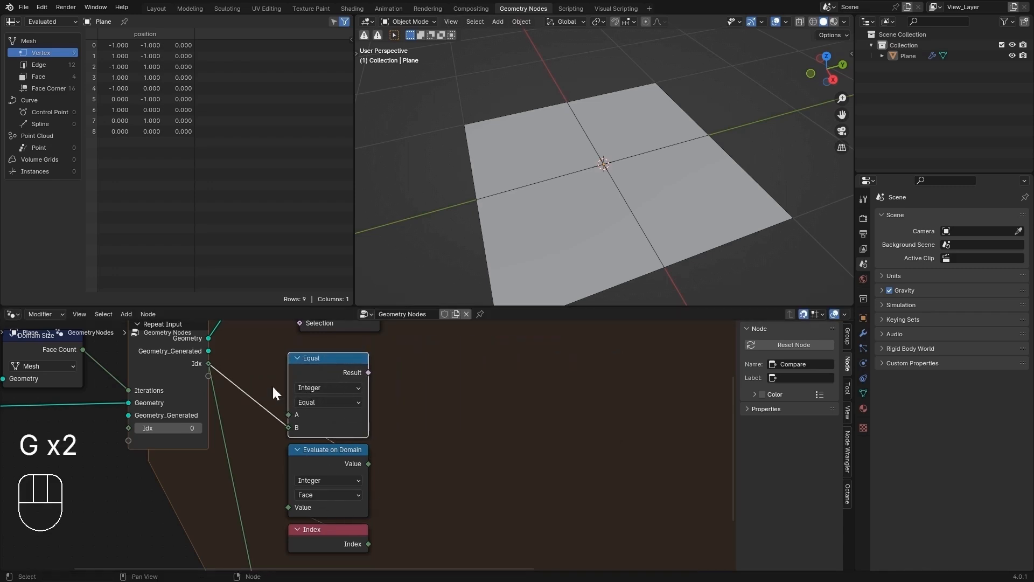
{"action": "middle_click_drag", "start_coordinate": [316, 404], "coordinate": [312, 519]}
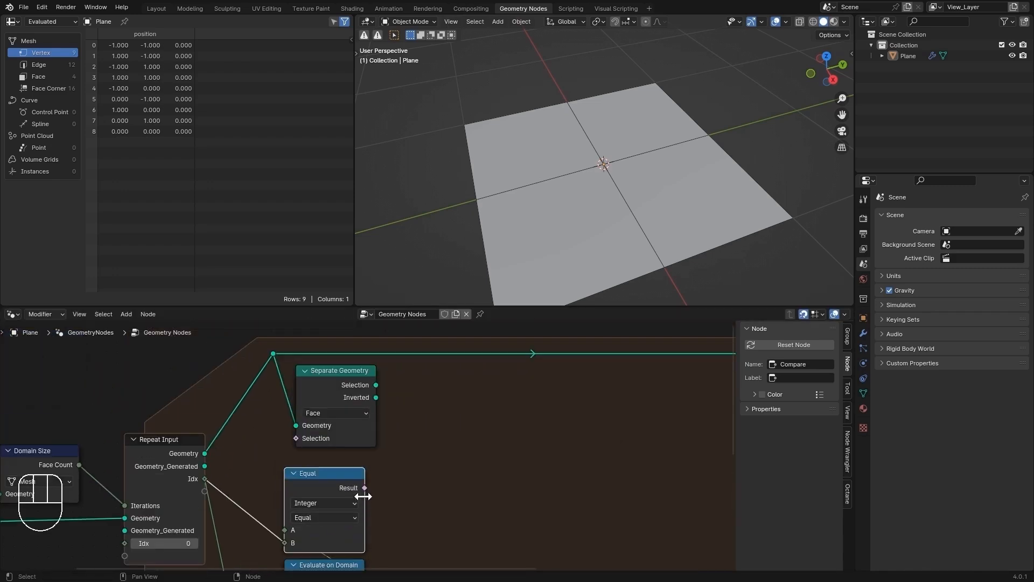
{"action": "left_click", "coordinate": [337, 376]}
{"action": "key", "text": "g"}
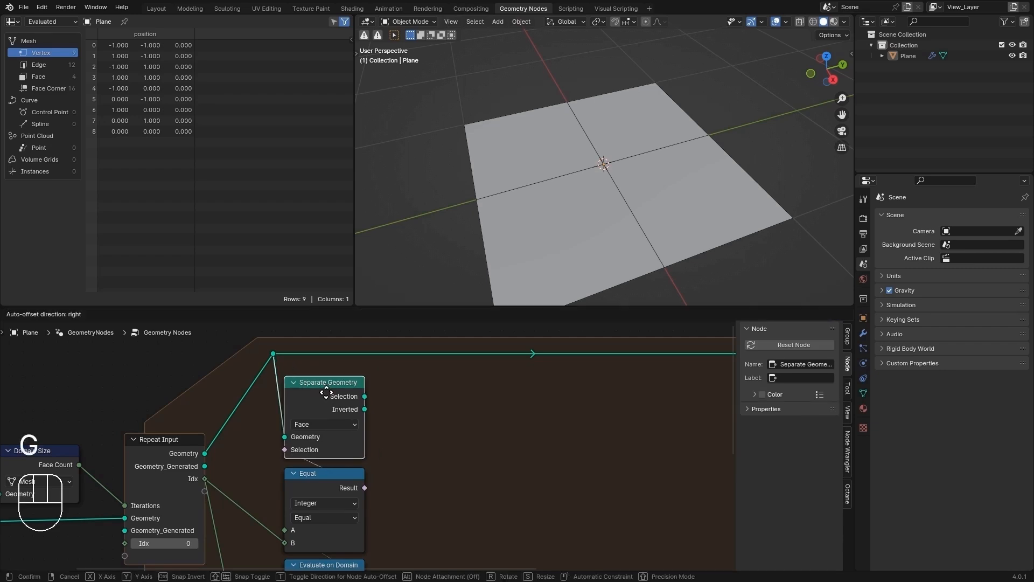
{"action": "left_click", "coordinate": [327, 392]}
{"action": "scroll", "coordinate": [344, 396], "scroll_direction": "down", "scroll_amount": 3}
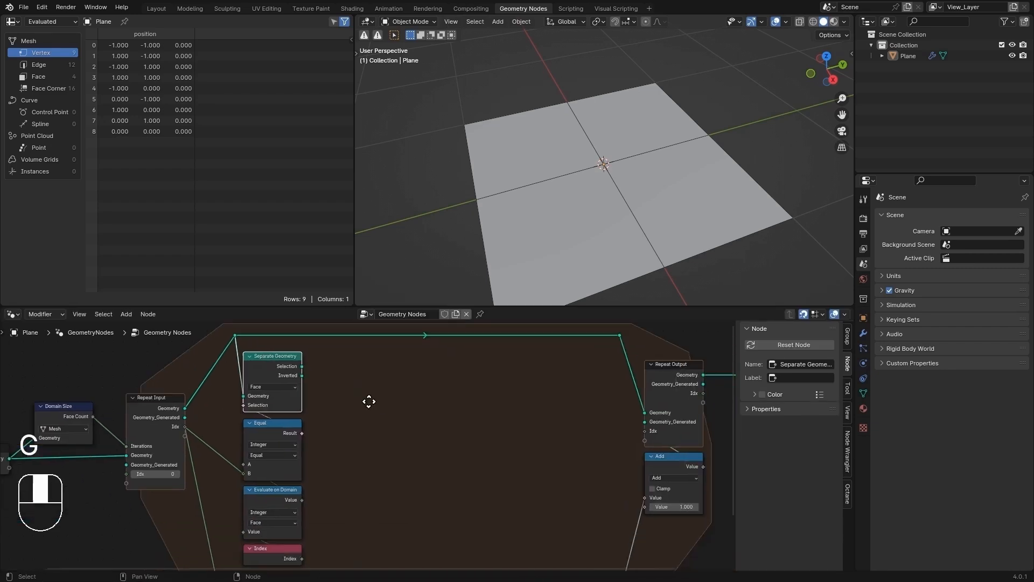
- Preview Separate Geometry's Selection output with a Viewer node placed to its right
{"action": "left_click", "coordinate": [299, 384], "text": "ctrl+shift"}
{"action": "key", "text": "g"}
{"action": "left_click", "coordinate": [382, 398]}
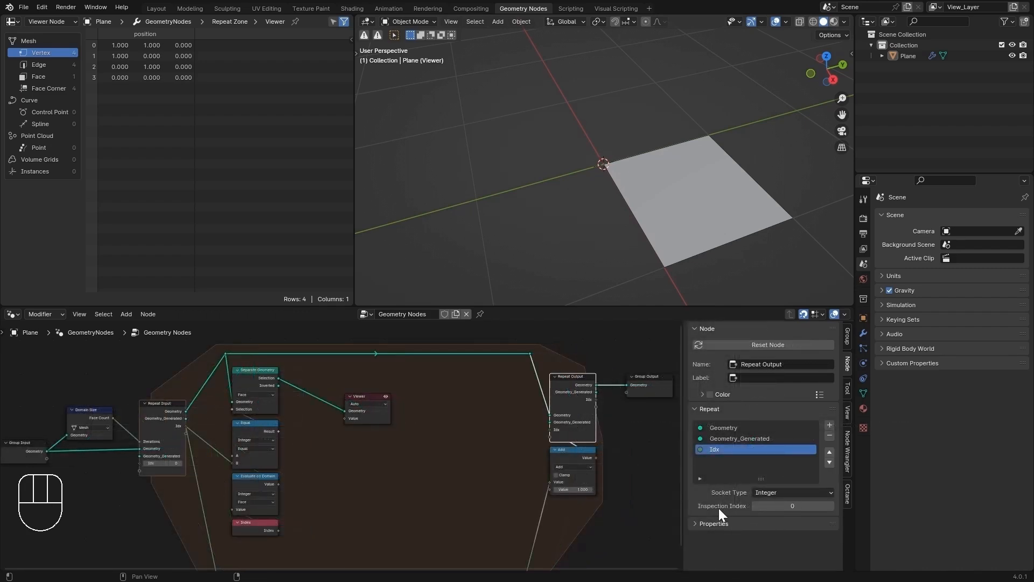
- Step the repeat zone's Inspection Index up to 3 to view each separated face, and return it to 0
{"action": "left_click", "coordinate": [831, 506]}
{"action": "left_click", "coordinate": [831, 505]}
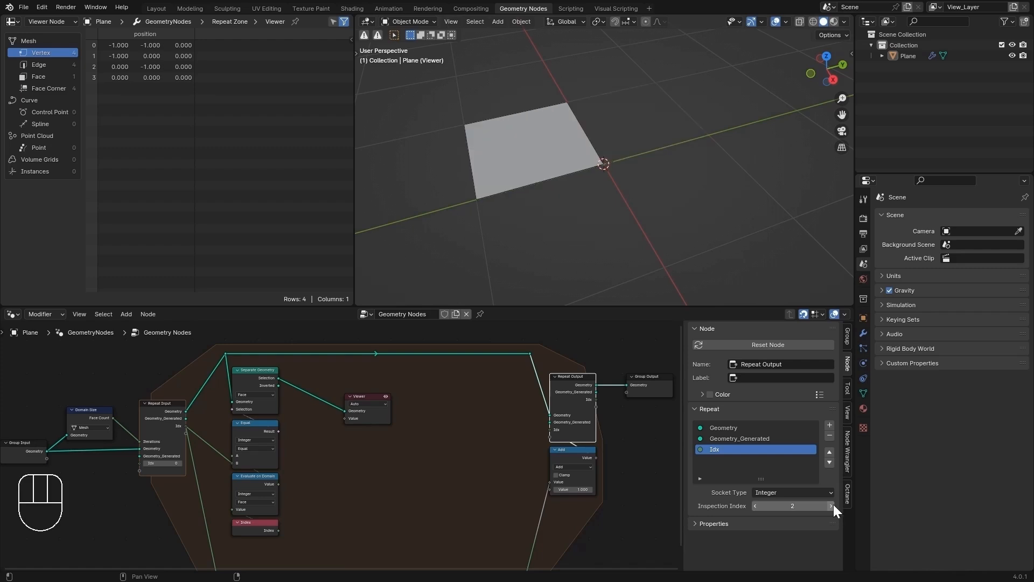
{"action": "left_click", "coordinate": [831, 505]}
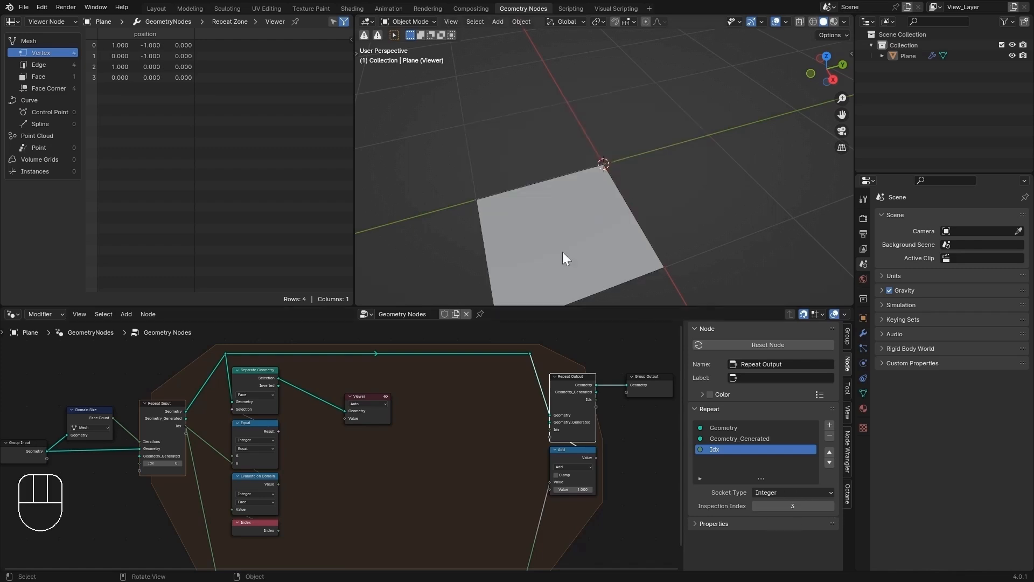
{"action": "left_click", "coordinate": [756, 507]}
{"action": "left_click", "coordinate": [755, 508]}
{"action": "left_click", "coordinate": [755, 507]}
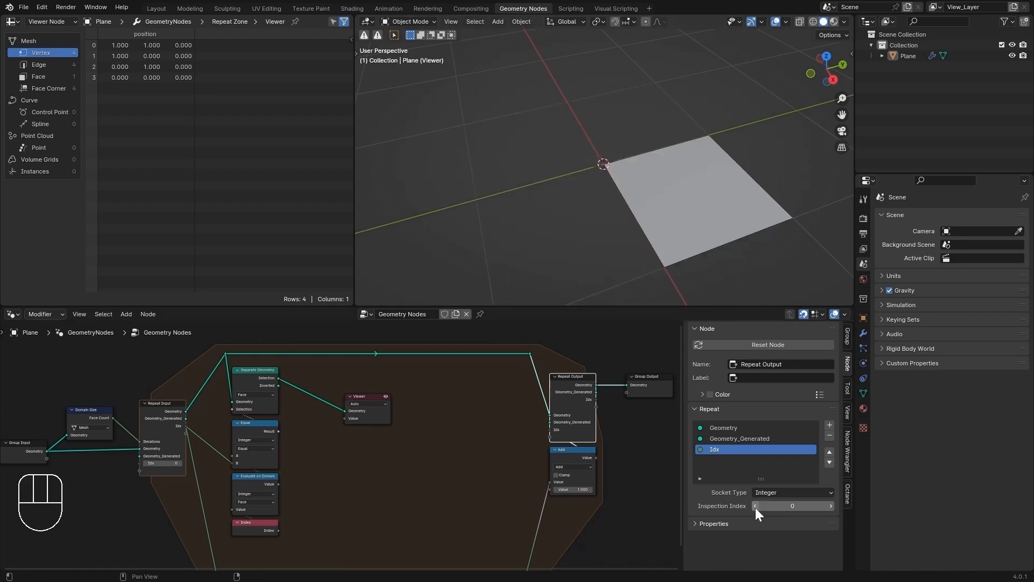
- Insert a Scale Elements node between Separate Geometry and the Viewer, and set its Scale to 0.750
{"action": "left_click", "coordinate": [361, 395]}
{"action": "key", "text": "shift+a"}
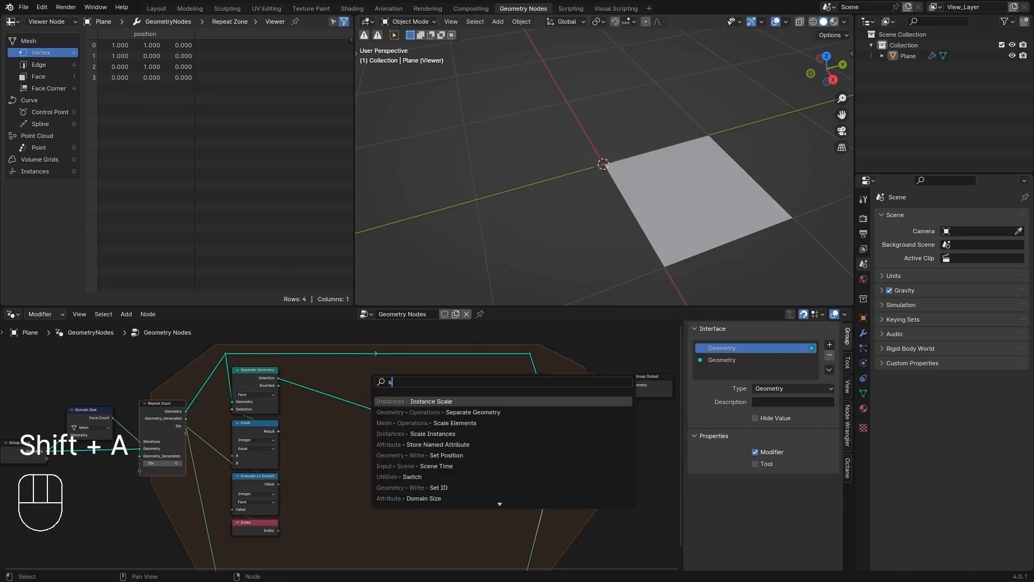
{"action": "type", "text": "scale"}
{"action": "left_click", "coordinate": [455, 412]}
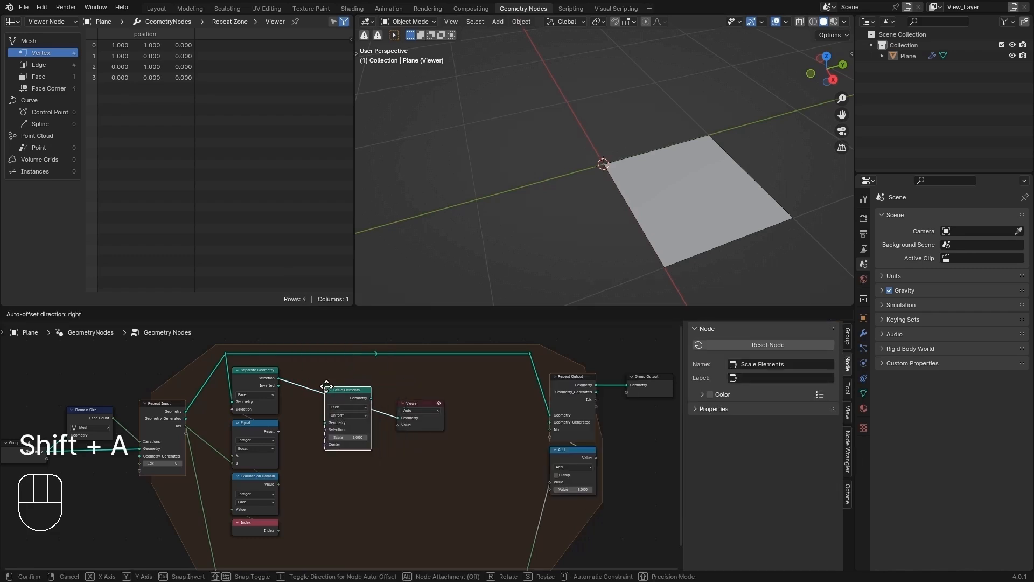
{"action": "left_click", "coordinate": [325, 386]}
{"action": "left_click_drag", "start_coordinate": [348, 437], "coordinate": [398, 454]}
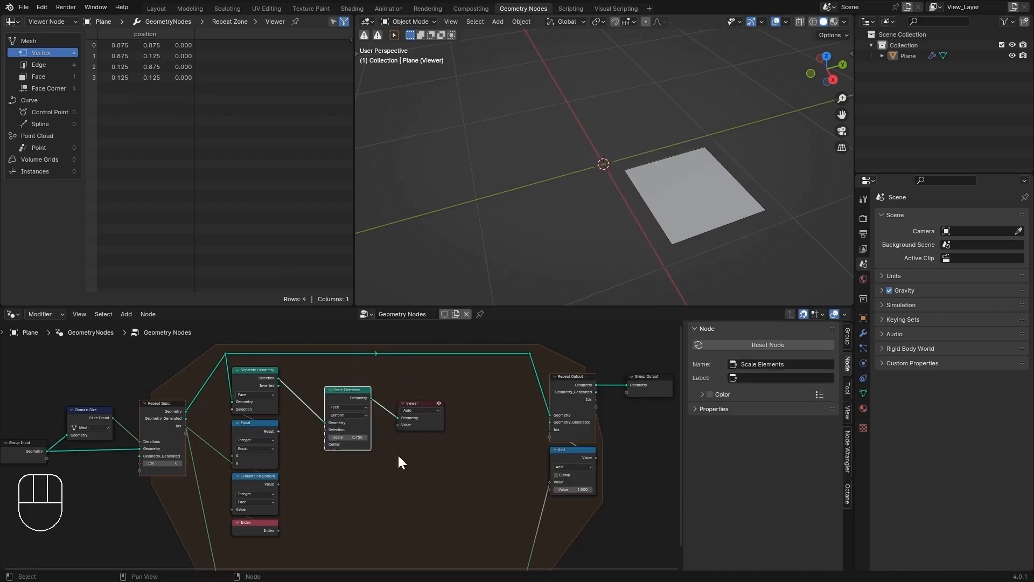
{"action": "middle_click_drag", "start_coordinate": [406, 464], "coordinate": [369, 442]}
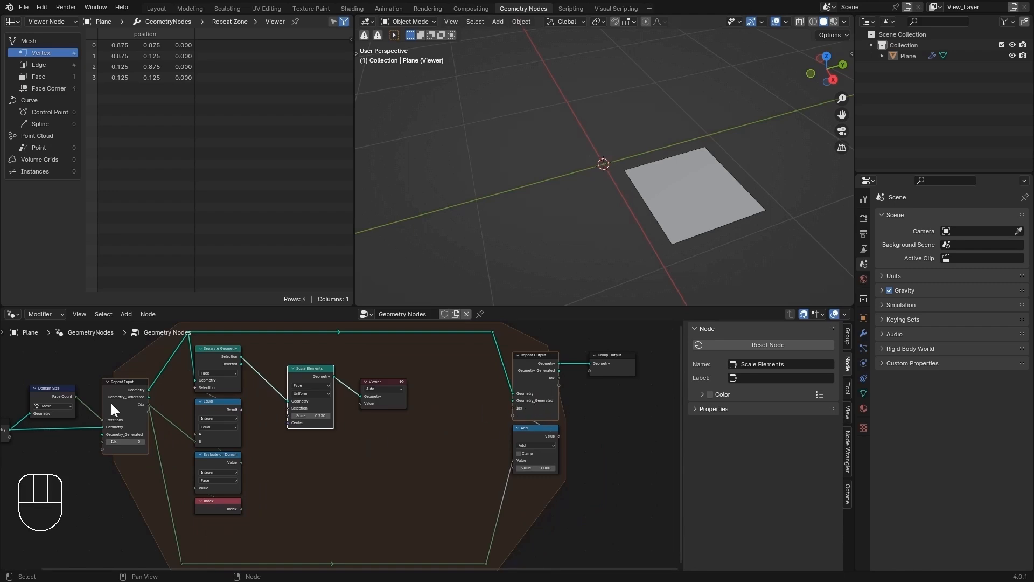
- Route Repeat Input's Geometry_Generated output through two reroutes laid out horizontally just above the Idx reroute line
{"action": "left_click_drag", "start_coordinate": [148, 395], "coordinate": [200, 543]}
{"action": "left_click", "coordinate": [216, 479]}
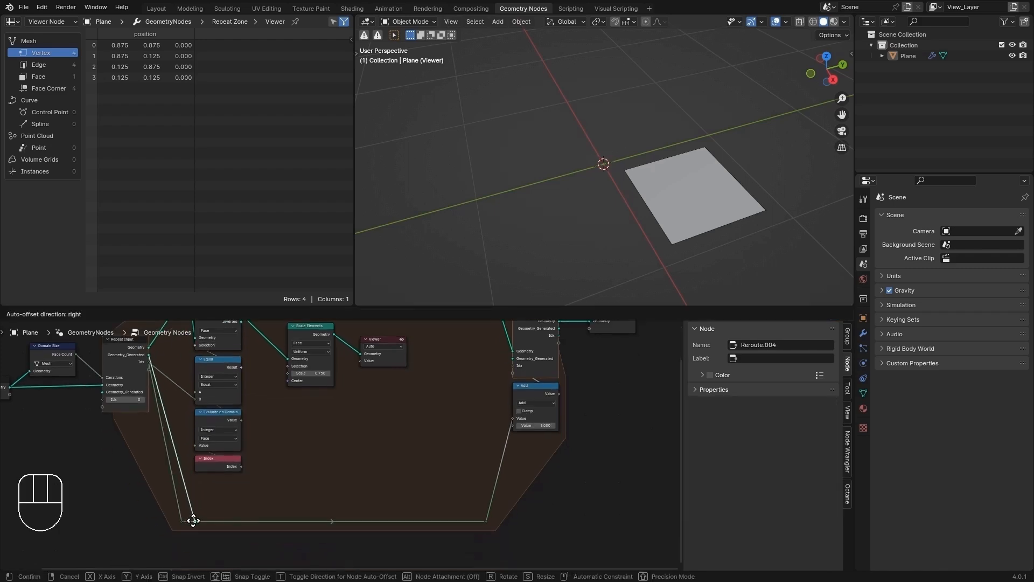
{"action": "left_click", "coordinate": [191, 512]}
{"action": "left_click_drag", "start_coordinate": [194, 508], "coordinate": [360, 507]}
{"action": "type", "text": "re"}
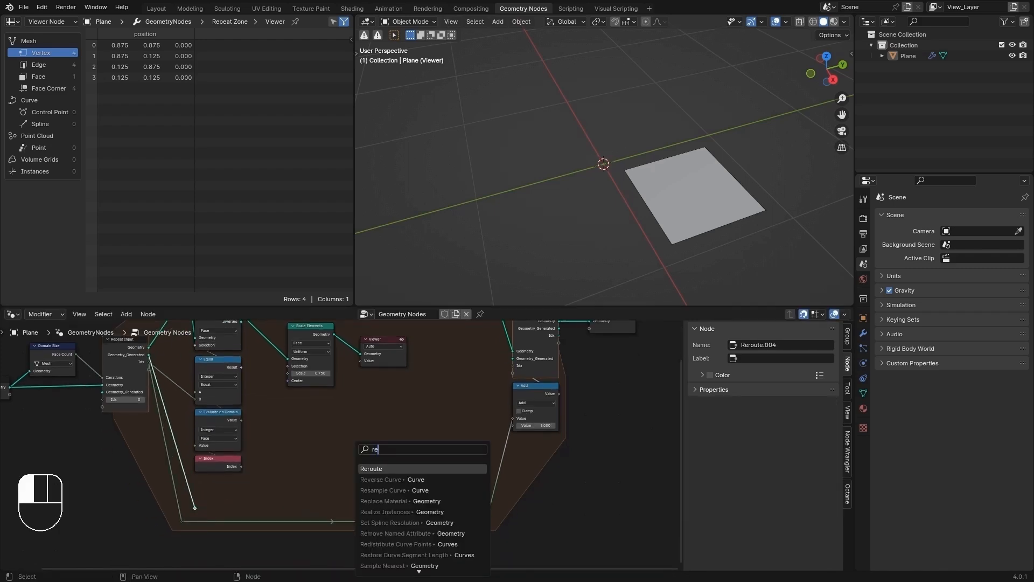
{"action": "key", "text": "Return"}
{"action": "left_click", "coordinate": [451, 509]}
- Add a Join Geometry node before Repeat Output and connect its output to the Geometry_Generated input
{"action": "key", "text": "shift+a"}
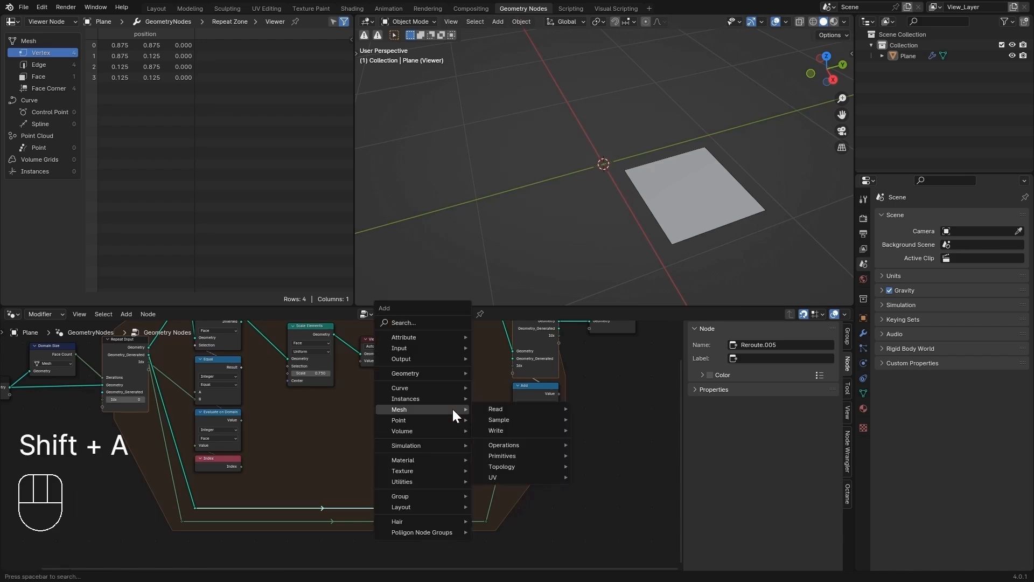
{"action": "type", "text": "join"}
{"action": "key", "text": "Down"}
{"action": "key", "text": "Return"}
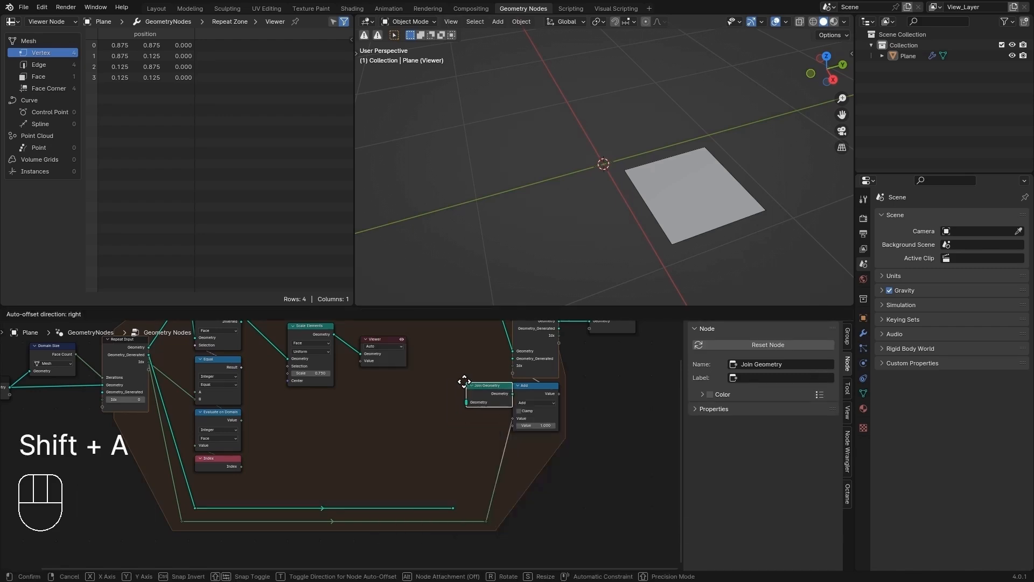
{"action": "left_click", "coordinate": [453, 361]}
{"action": "left_click_drag", "start_coordinate": [500, 372], "coordinate": [513, 357]}
- Connect the end reroute of the Geometry_Generated line to Join Geometry's input, and shift that reroute leftward along X
{"action": "left_click_drag", "start_coordinate": [452, 508], "coordinate": [453, 382]}
{"action": "left_click_drag", "start_coordinate": [434, 490], "coordinate": [467, 511]}
{"action": "key", "text": "g"}
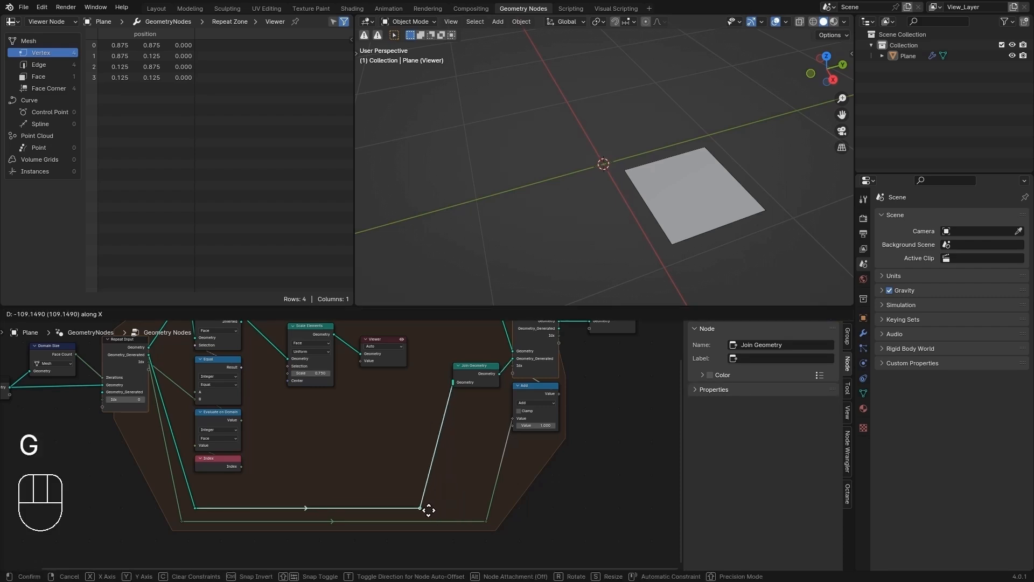
{"action": "left_click", "coordinate": [418, 509]}
{"action": "key", "text": "alt+a"}
- Delete the Viewer node and connect Scale Elements' Geometry output to Join Geometry
{"action": "middle_click_drag", "start_coordinate": [383, 357], "coordinate": [365, 463]}
{"action": "left_click", "coordinate": [362, 447]}
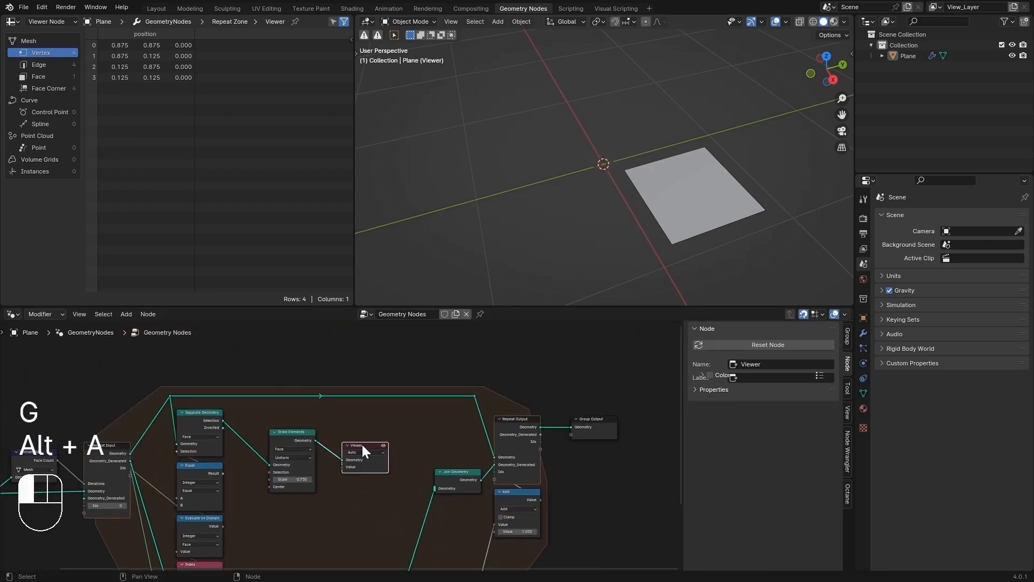
{"action": "key", "text": "x"}
{"action": "left_click", "coordinate": [315, 439]}
{"action": "left_click_drag", "start_coordinate": [316, 440], "coordinate": [435, 487]}
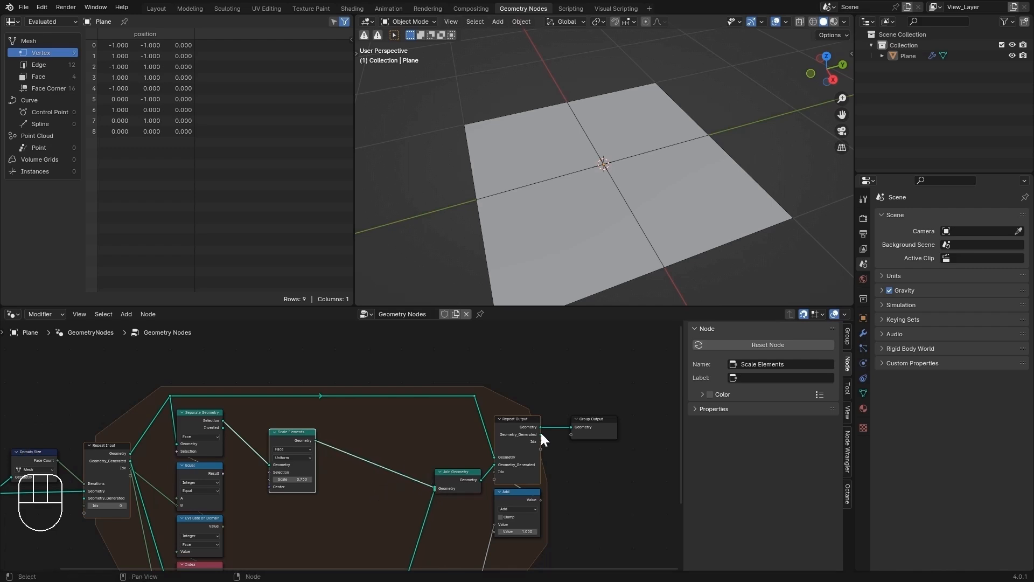
- Connect Repeat Output's Geometry_Generated to Group Output's Geometry input and adjust the Group Output node's placement
{"action": "left_click_drag", "start_coordinate": [540, 434], "coordinate": [572, 427]}
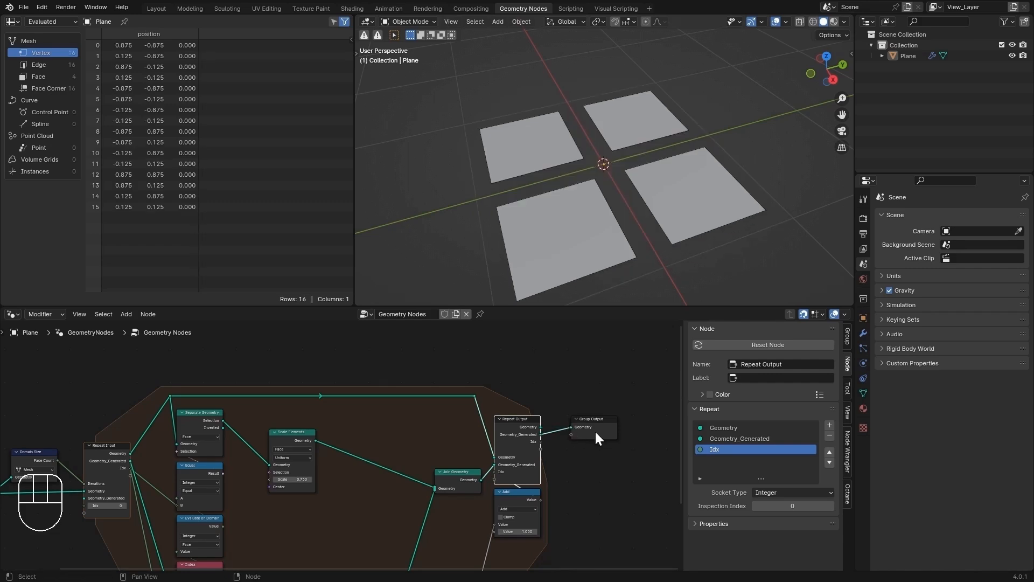
{"action": "left_click", "coordinate": [594, 429]}
{"action": "key", "text": "g"}
{"action": "left_click", "coordinate": [597, 436]}
{"action": "key", "text": "alt+a"}
{"action": "scroll", "coordinate": [438, 530], "scroll_direction": "down", "scroll_amount": 3}
{"action": "middle_click_drag", "start_coordinate": [438, 531], "coordinate": [509, 445]}
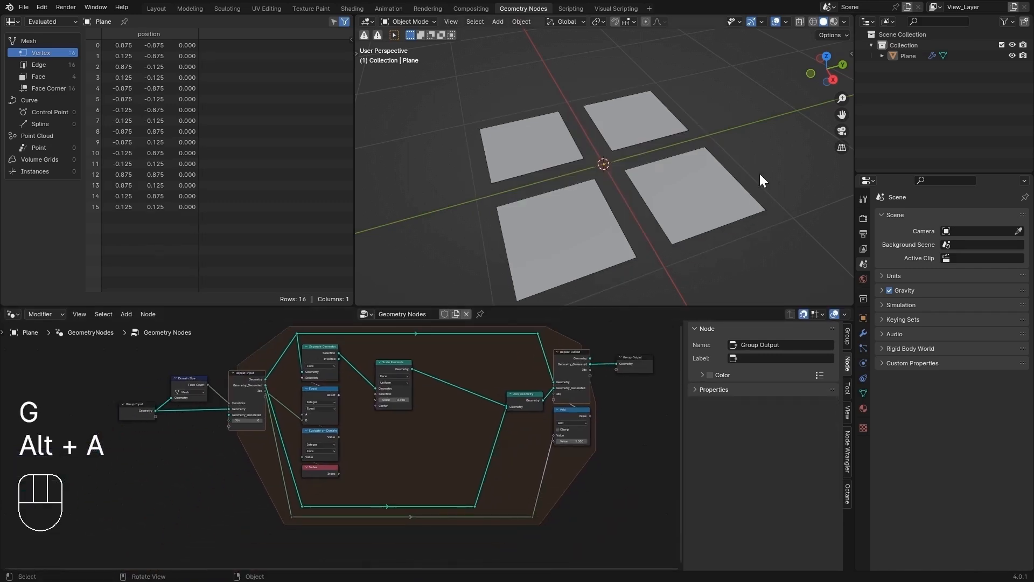
- Examine the scaled faces in the viewport and review the loop's Evaluate on Domain, Separate Geometry and Domain Size nodes
{"action": "middle_click_drag", "start_coordinate": [761, 179], "coordinate": [646, 153]}
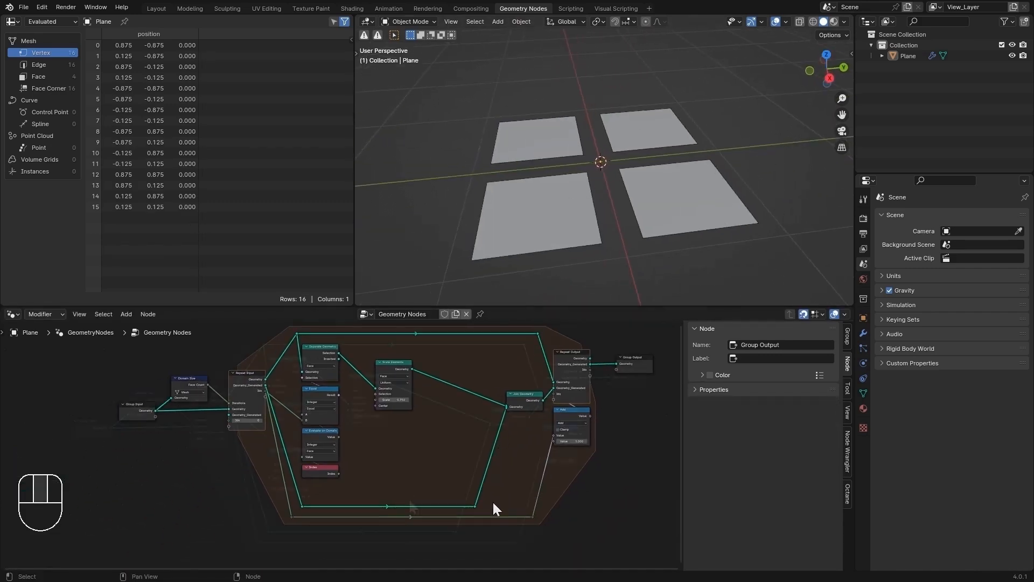
{"action": "middle_click_drag", "start_coordinate": [492, 504], "coordinate": [409, 501]}
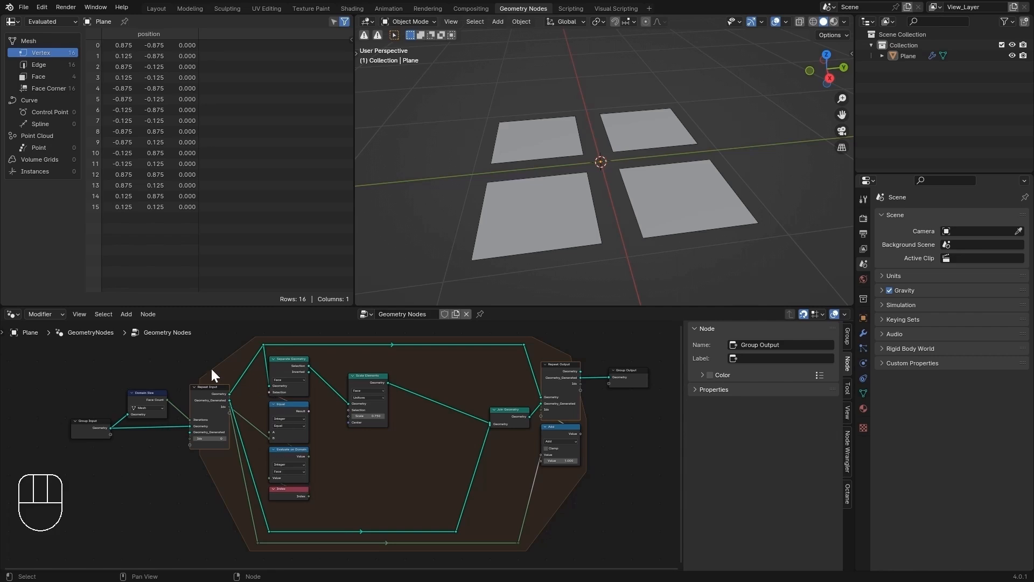
{"action": "scroll", "coordinate": [354, 484], "scroll_direction": "up", "scroll_amount": 2}
{"action": "scroll", "coordinate": [306, 488], "scroll_direction": "up", "scroll_amount": 1}
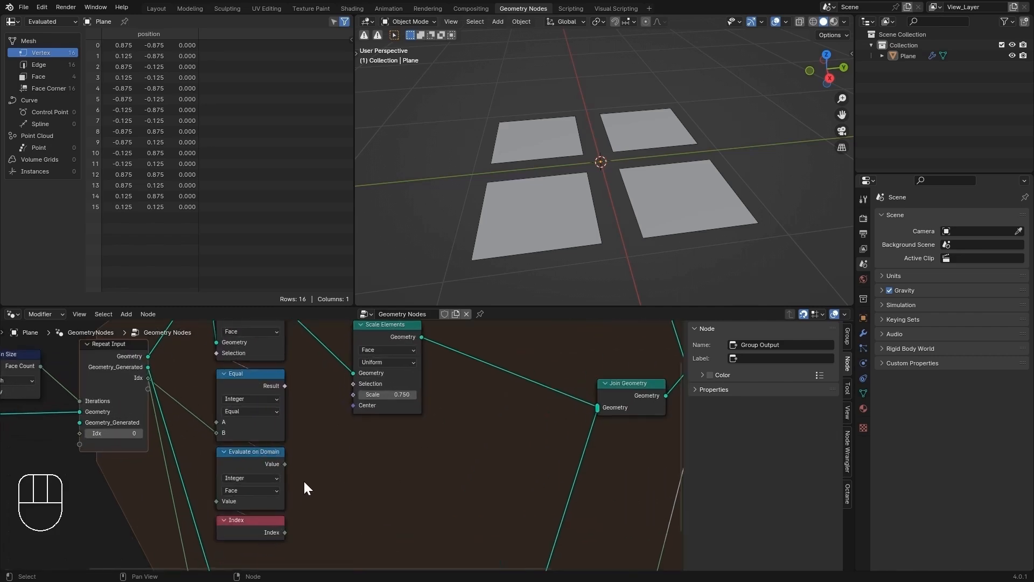
{"action": "left_click", "coordinate": [261, 478]}
{"action": "left_click", "coordinate": [259, 490]}
{"action": "middle_click_drag", "start_coordinate": [371, 458], "coordinate": [463, 480]}
{"action": "scroll", "coordinate": [461, 474], "scroll_direction": "down", "scroll_amount": 2}
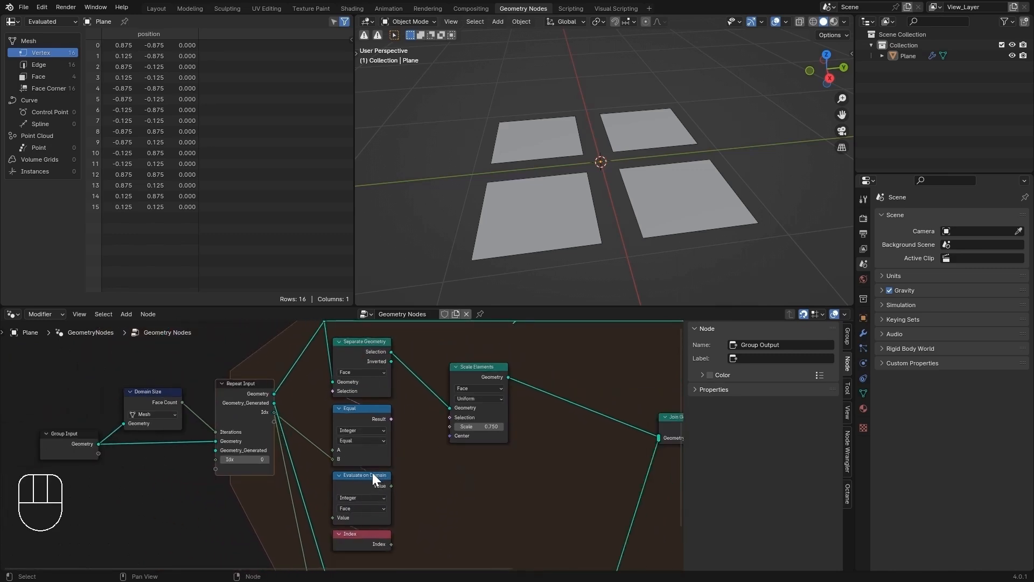
{"action": "mouse_move", "coordinate": [363, 476]}
{"action": "left_mouse_down"}
{"action": "mouse_move", "coordinate": [352, 479]}
{"action": "mouse_move", "coordinate": [392, 470]}
{"action": "mouse_move", "coordinate": [355, 476]}
{"action": "left_mouse_up"}
{"action": "mouse_move", "coordinate": [369, 361]}
{"action": "left_mouse_down"}
{"action": "mouse_move", "coordinate": [386, 352]}
{"action": "mouse_move", "coordinate": [369, 361]}
{"action": "left_mouse_up"}
{"action": "left_click", "coordinate": [160, 393]}
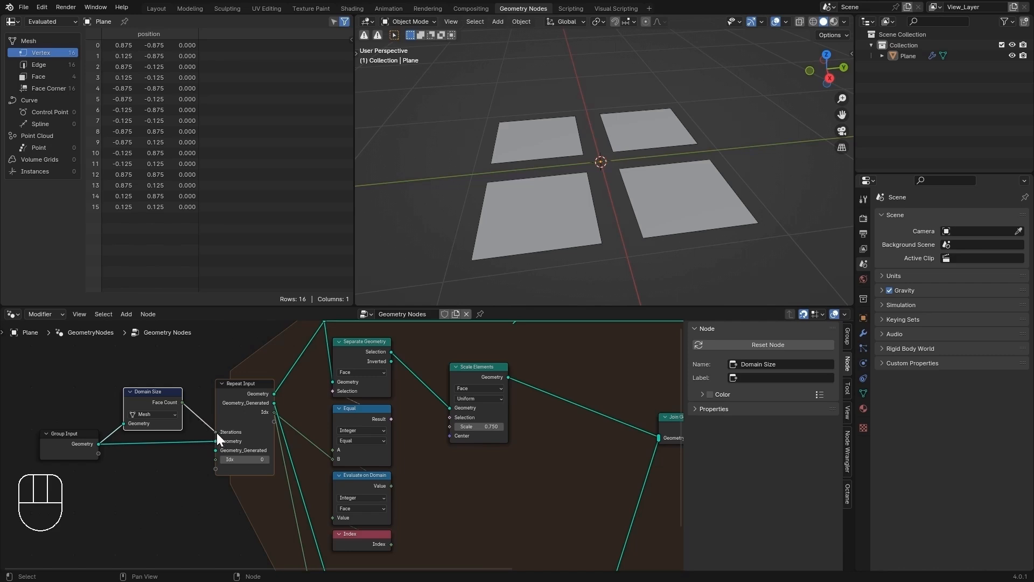
{"action": "scroll", "coordinate": [345, 448], "scroll_direction": "down", "scroll_amount": 3}
{"action": "middle_click_drag", "start_coordinate": [537, 480], "coordinate": [429, 456]}
{"action": "scroll", "coordinate": [432, 453], "scroll_direction": "down", "scroll_amount": 1}
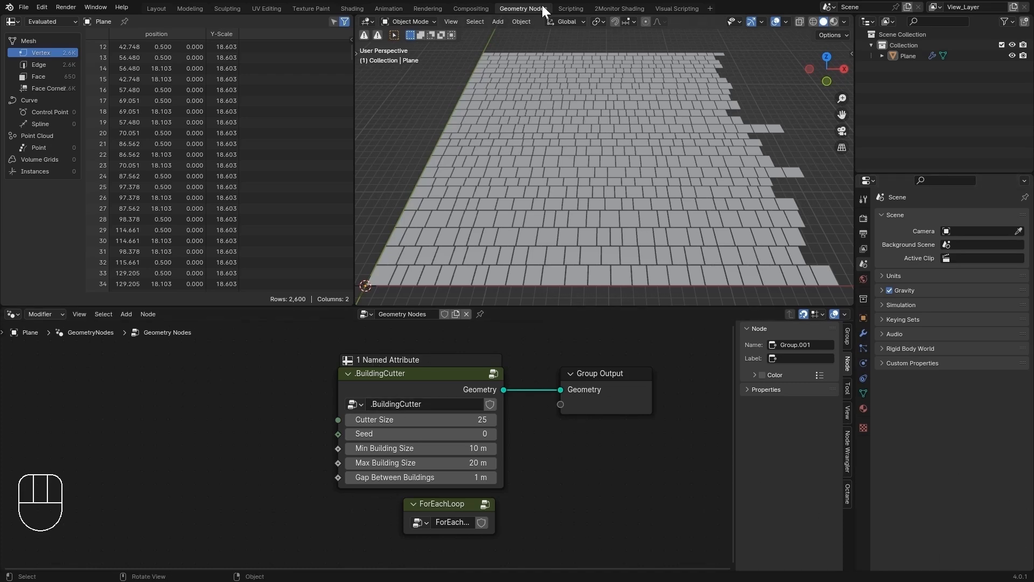
- Enter the .BuildingCutter node group, look over its nested repeat zones and downstream nodes, and exit the group
{"action": "left_click", "coordinate": [397, 383]}
{"action": "key", "text": "Tab"}
{"action": "middle_click_drag", "start_coordinate": [183, 374], "coordinate": [777, 492]}
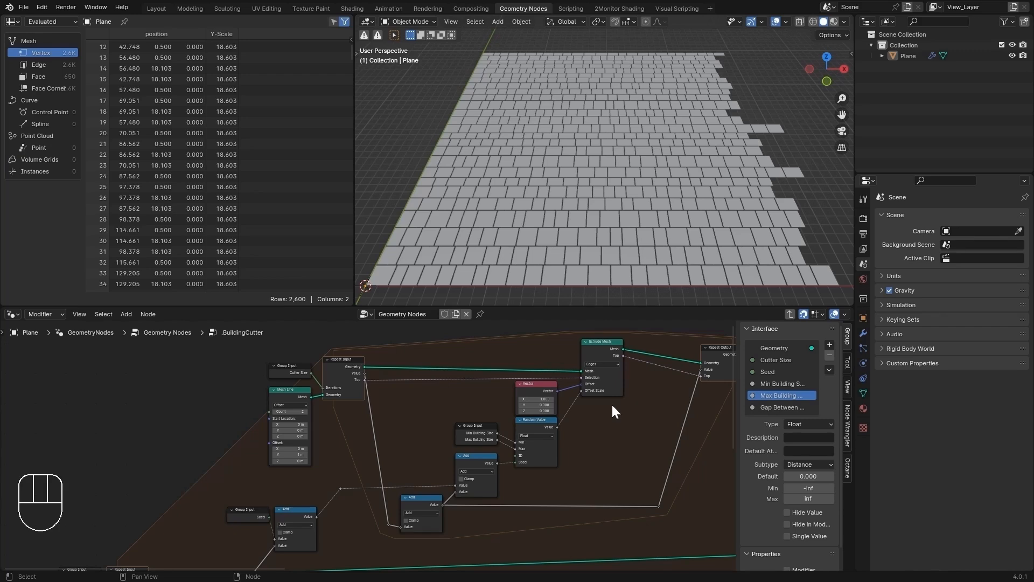
{"action": "scroll", "coordinate": [425, 395], "scroll_direction": "down", "scroll_amount": 3}
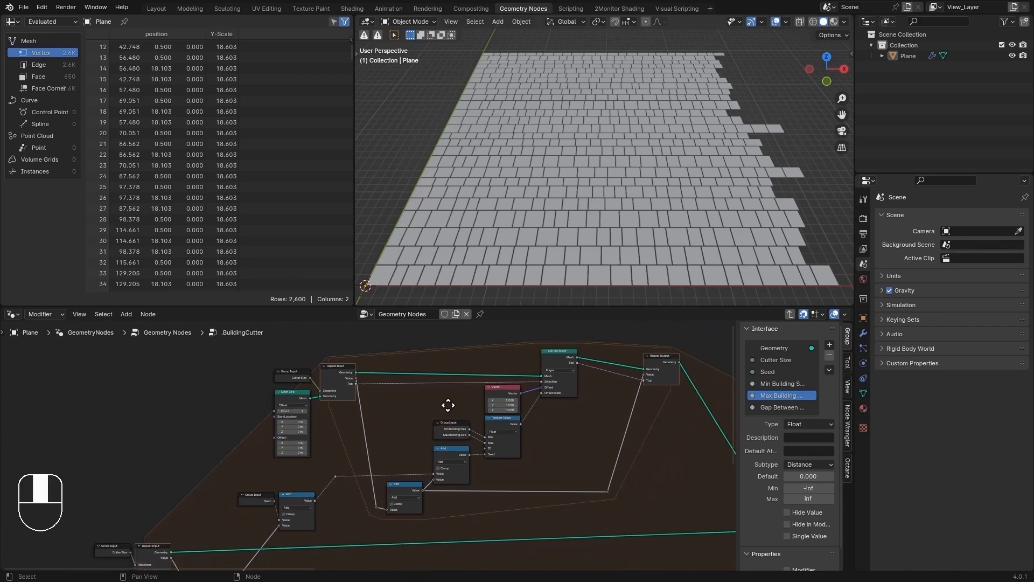
{"action": "scroll", "coordinate": [370, 384], "scroll_direction": "down", "scroll_amount": 3}
{"action": "middle_click_drag", "start_coordinate": [412, 400], "coordinate": [261, 383]}
{"action": "scroll", "coordinate": [492, 445], "scroll_direction": "down", "scroll_amount": 2}
{"action": "middle_click_drag", "start_coordinate": [492, 445], "coordinate": [393, 422]}
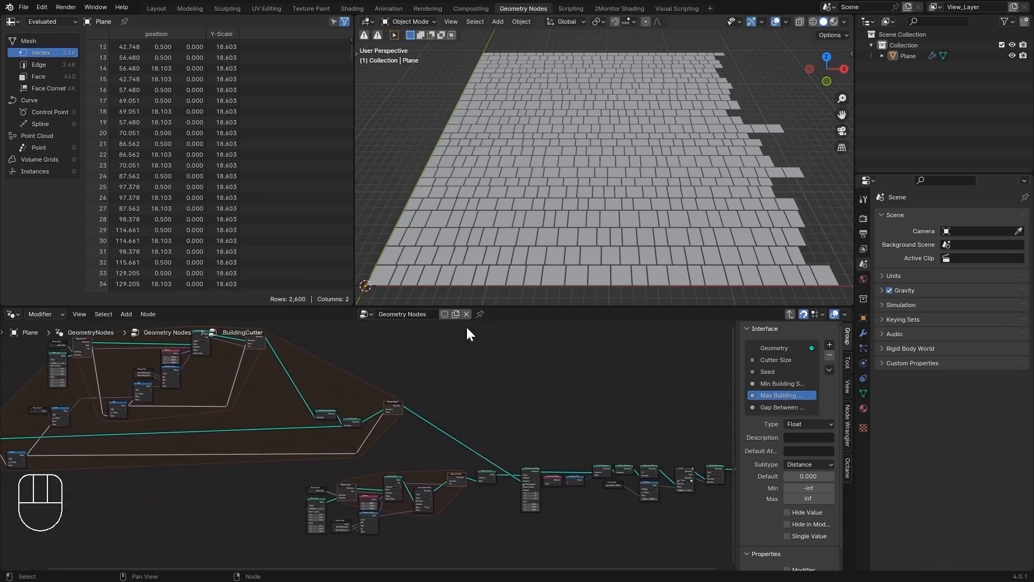
{"action": "middle_click_drag", "start_coordinate": [381, 380], "coordinate": [409, 401]}
{"action": "key", "text": "Tab"}
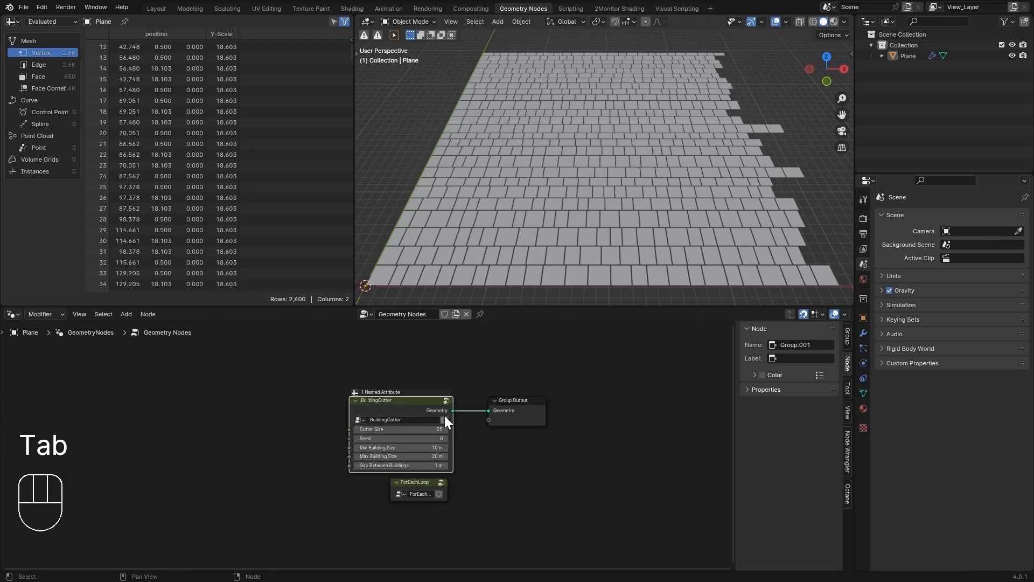
- Try several higher Seed values on the .BuildingCutter node, and reset its Seed to 0
{"action": "left_click", "coordinate": [446, 438]}
{"action": "left_click", "coordinate": [447, 438]}
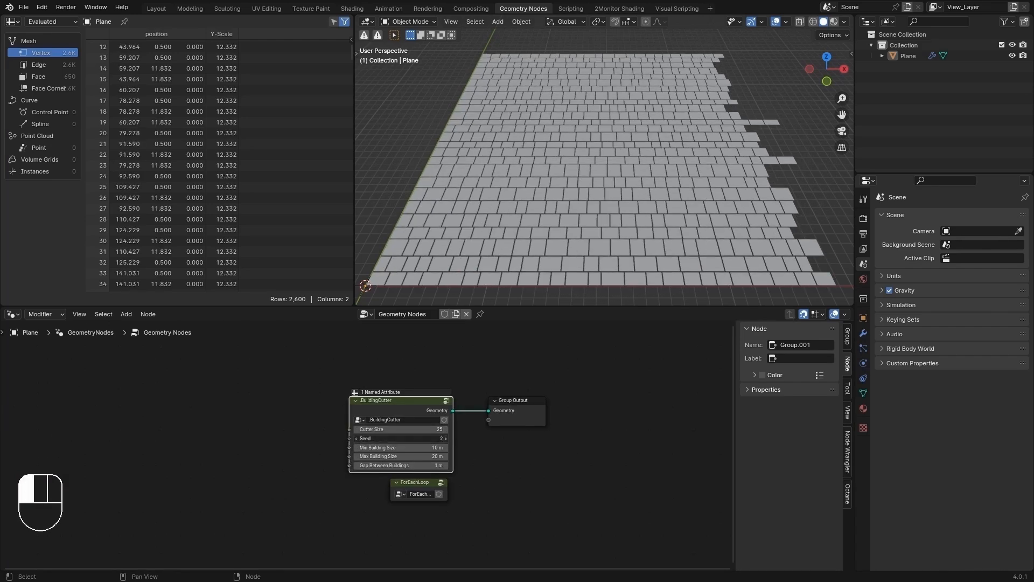
{"action": "left_click", "coordinate": [447, 439]}
{"action": "left_click", "coordinate": [447, 438]}
{"action": "left_click", "coordinate": [447, 439]}
{"action": "left_click", "coordinate": [447, 438]}
{"action": "left_click", "coordinate": [421, 438]}
{"action": "type", "text": "0"}
{"action": "key", "text": "Return"}
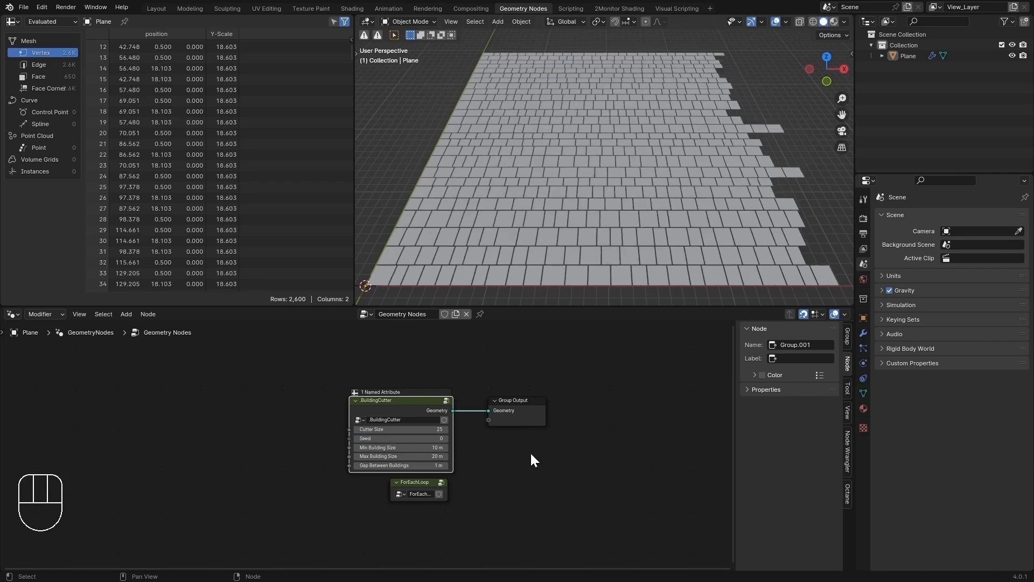
- Move the ForEachLoop node clear of the .BuildingCutter node, review the repeat zone nodes inside its group, and exit the group
{"action": "left_click", "coordinate": [434, 487]}
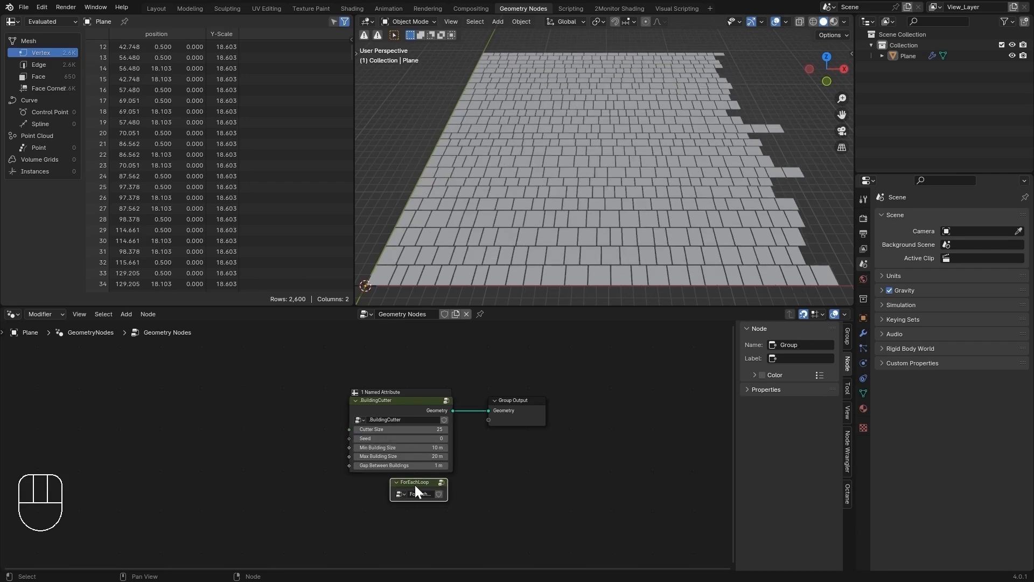
{"action": "left_click_drag", "start_coordinate": [415, 485], "coordinate": [583, 468]}
{"action": "key", "text": "Tab"}
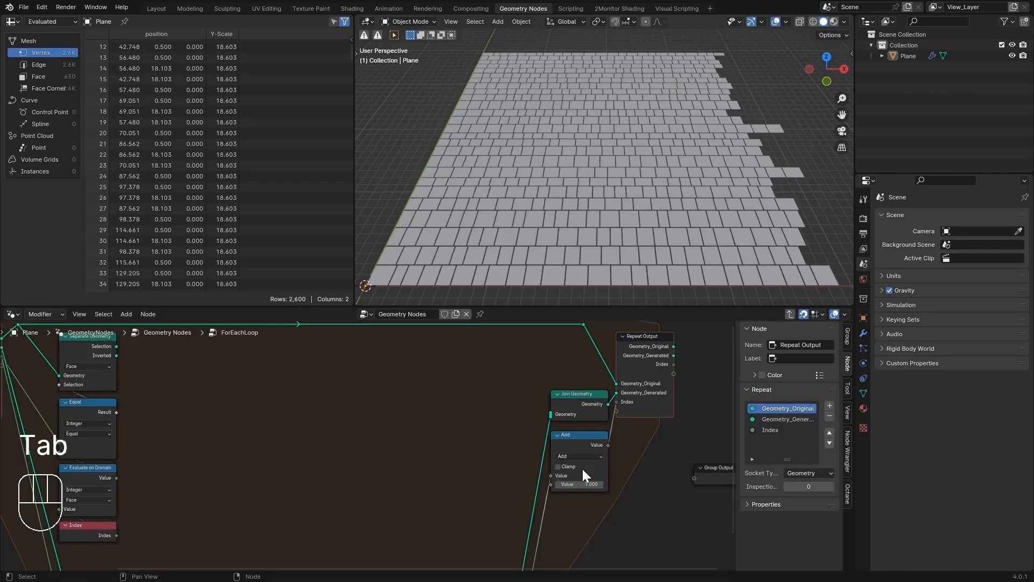
{"action": "middle_click_drag", "start_coordinate": [344, 431], "coordinate": [425, 436]}
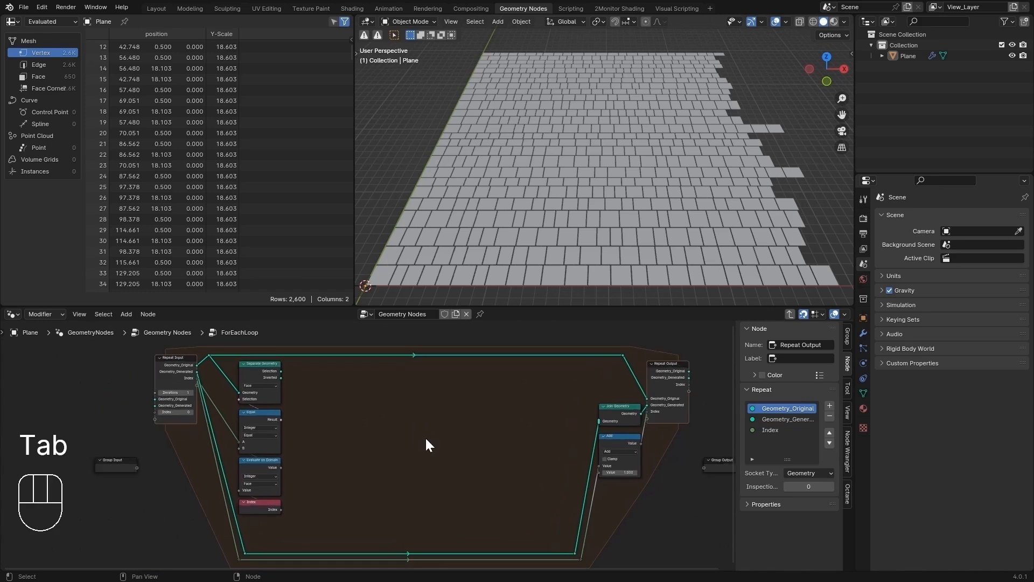
{"action": "scroll", "coordinate": [425, 436], "scroll_direction": "up", "scroll_amount": 1}
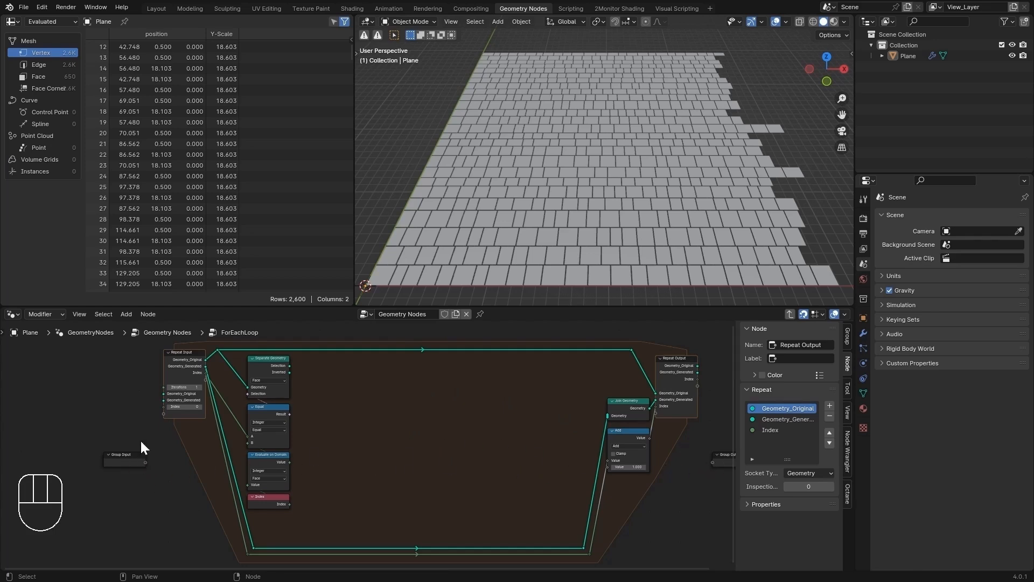
{"action": "key", "text": "Tab"}
{"action": "left_click", "coordinate": [522, 461]}
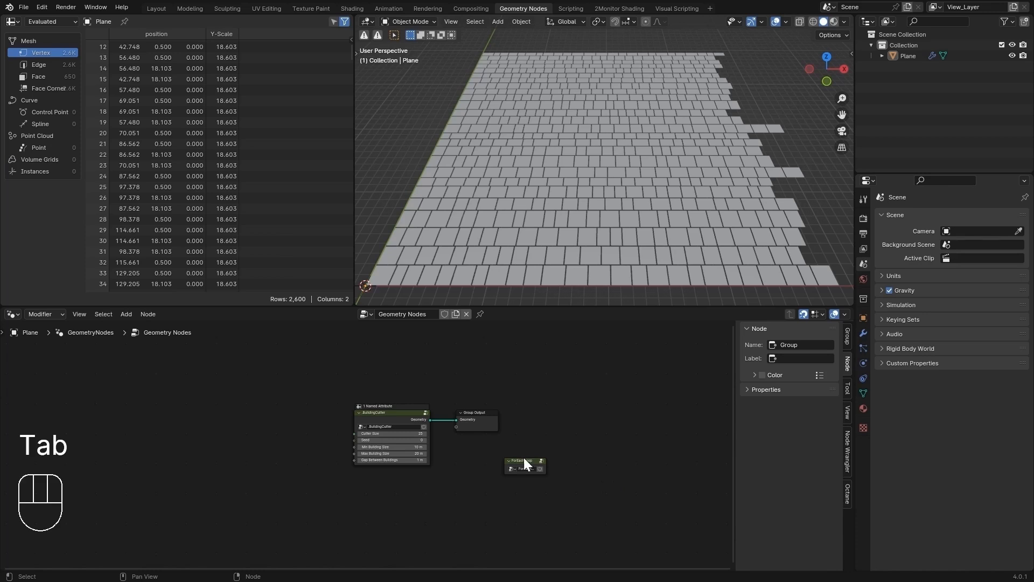
{"action": "left_click", "coordinate": [524, 458]}
{"action": "key", "text": "Tab"}
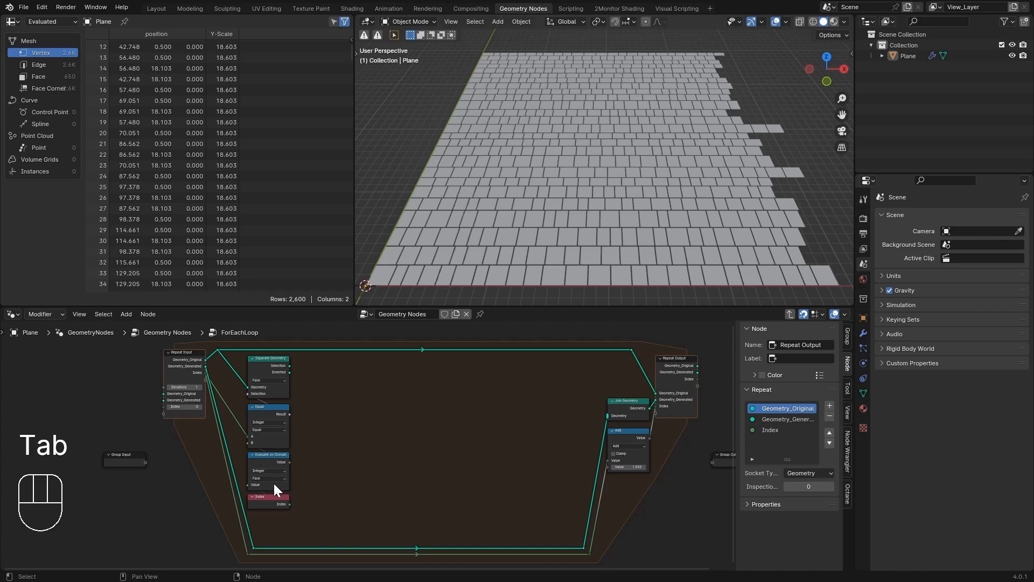
{"action": "key", "text": "Tab"}
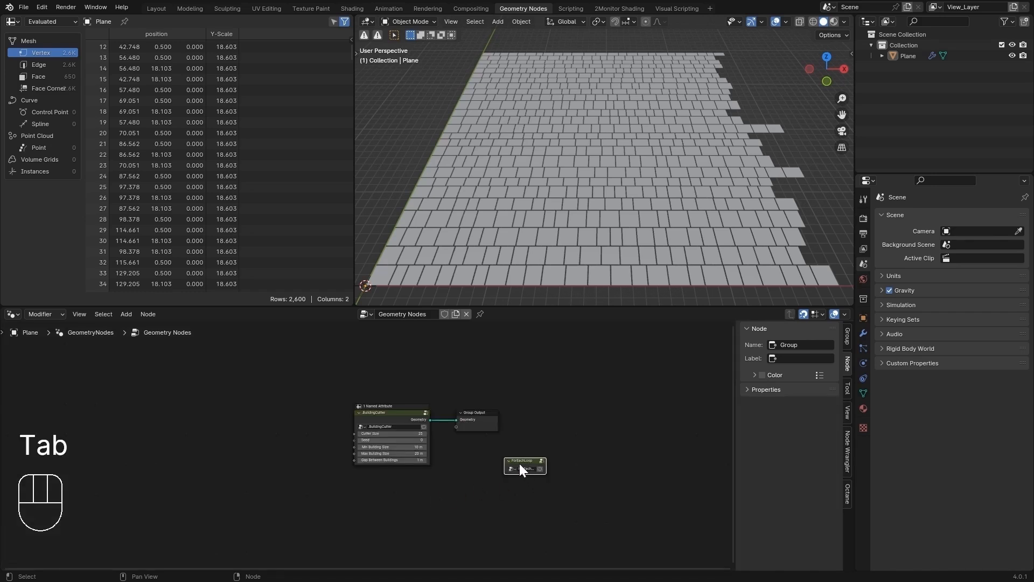
- Move the ForEachLoop node into empty space well away from the .BuildingCutter and Group Output nodes
{"action": "key", "text": "g"}
{"action": "left_click", "coordinate": [592, 402]}
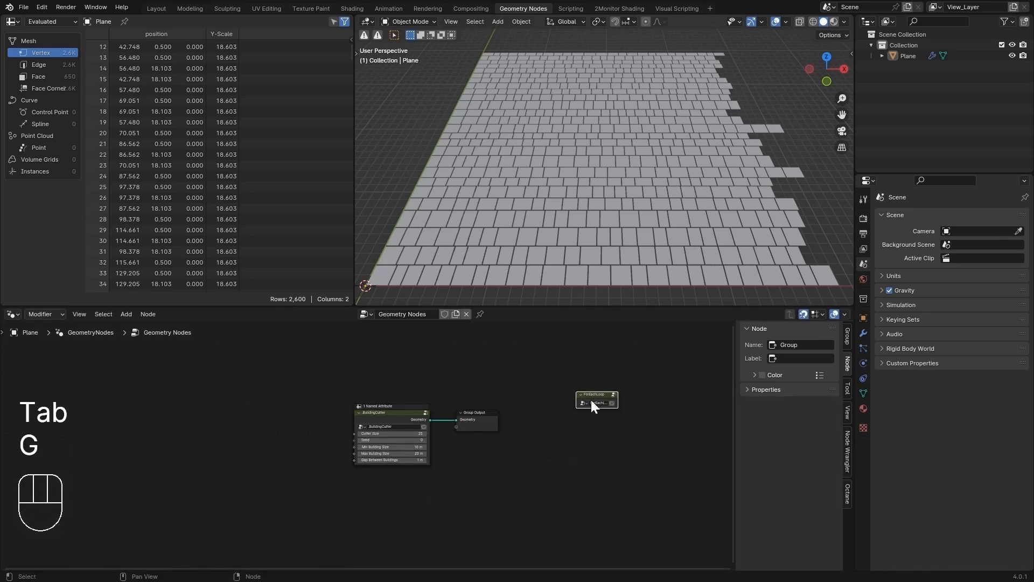
{"action": "middle_click_drag", "start_coordinate": [600, 395], "coordinate": [212, 386]}
{"action": "left_click_drag", "start_coordinate": [212, 386], "coordinate": [412, 395]}
- Ungroup the ForEachLoop node, place its repeat zone nodes in the free space beside Group Output, and deselect them
{"action": "right_click", "coordinate": [411, 396]}
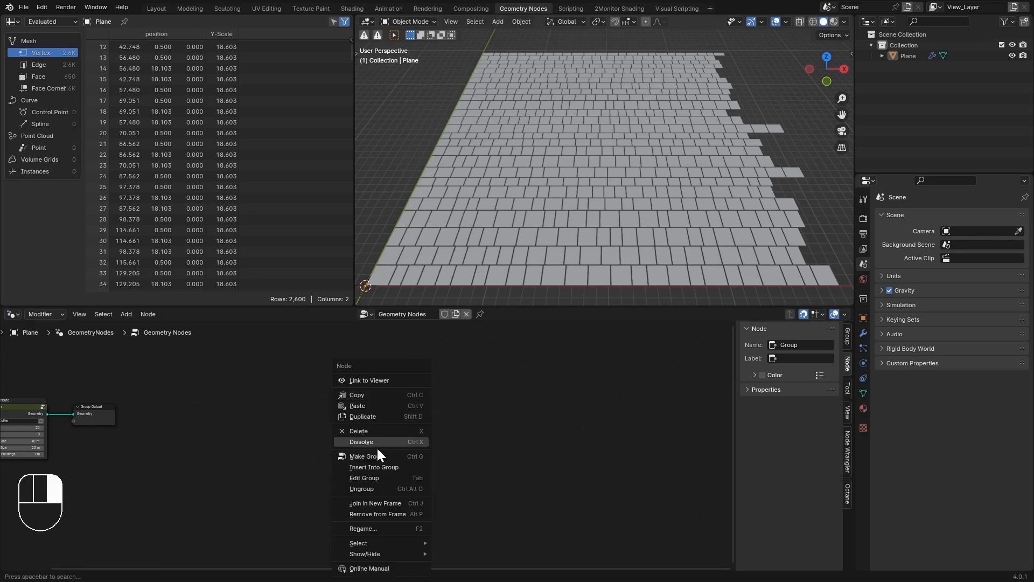
{"action": "left_click", "coordinate": [383, 488]}
{"action": "key", "text": "g"}
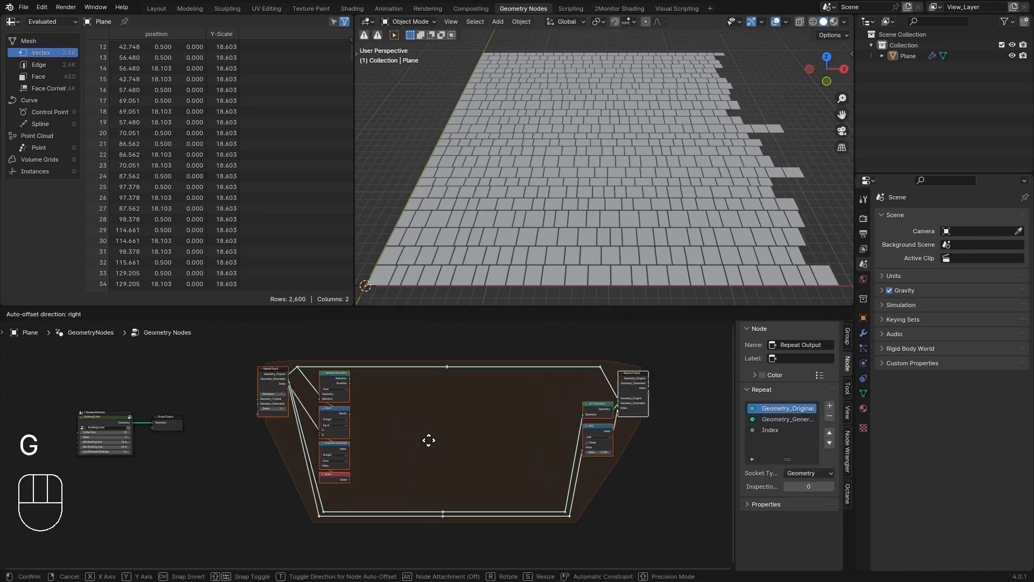
{"action": "left_click", "coordinate": [429, 439]}
{"action": "scroll", "coordinate": [478, 394], "scroll_direction": "up", "scroll_amount": 3}
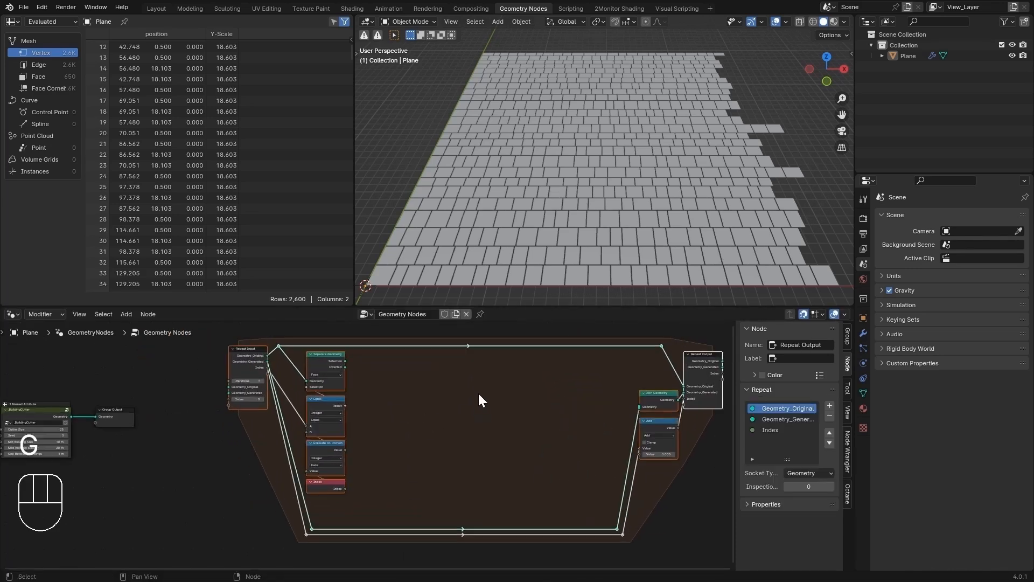
{"action": "left_click", "coordinate": [703, 485]}
{"action": "scroll", "coordinate": [366, 463], "scroll_direction": "down", "scroll_amount": 1}
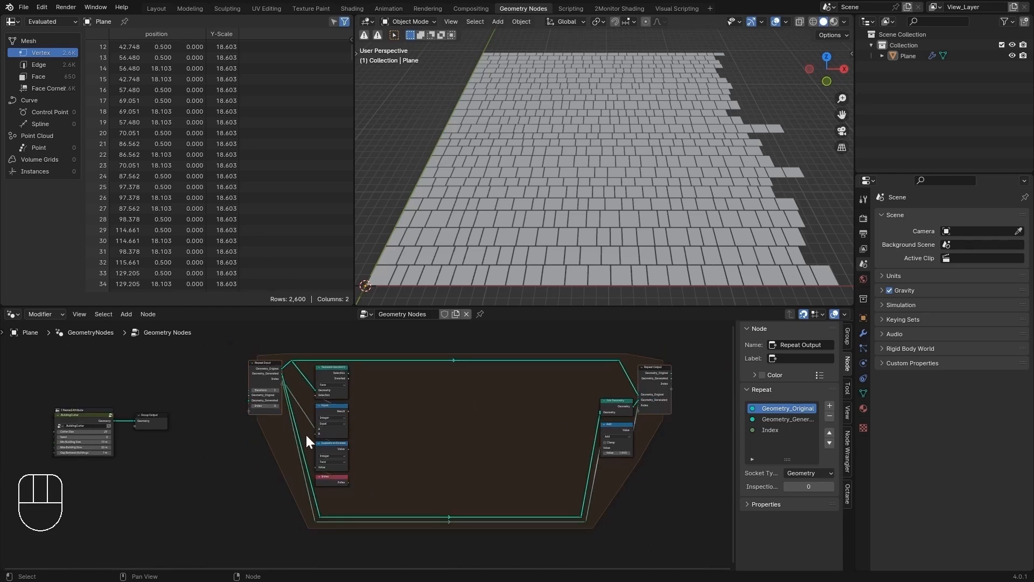